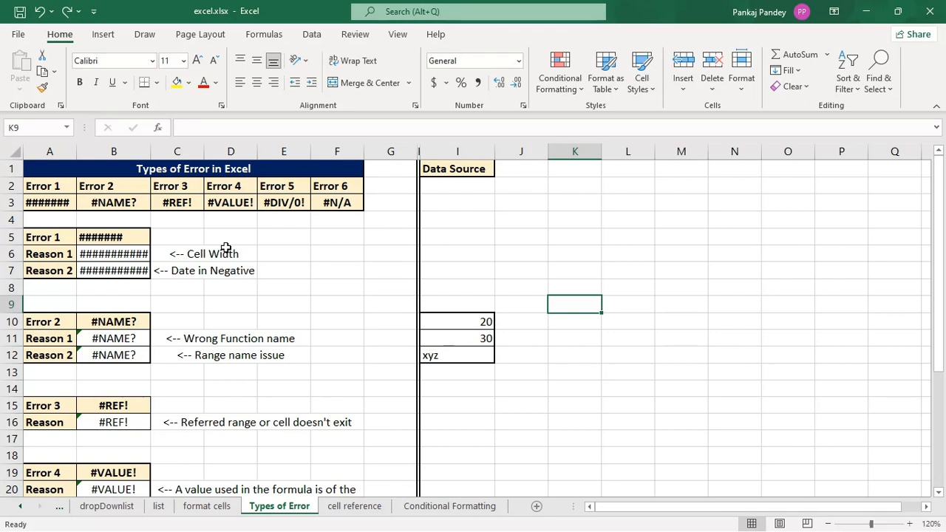
# Step: Widen column B until the currency value in cell B6 fits in the cell
pyautogui.click(120, 253)
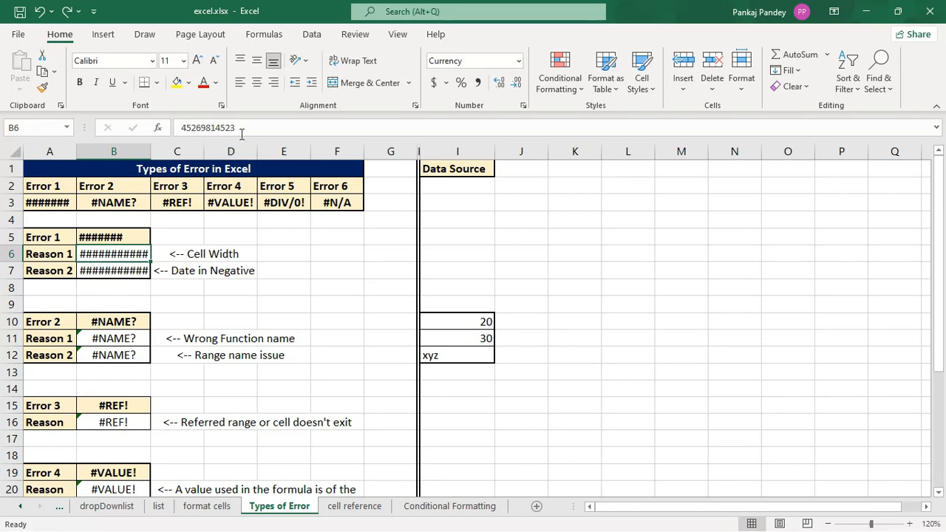
pyautogui.moveTo(239, 129); pyautogui.dragTo(175, 130)
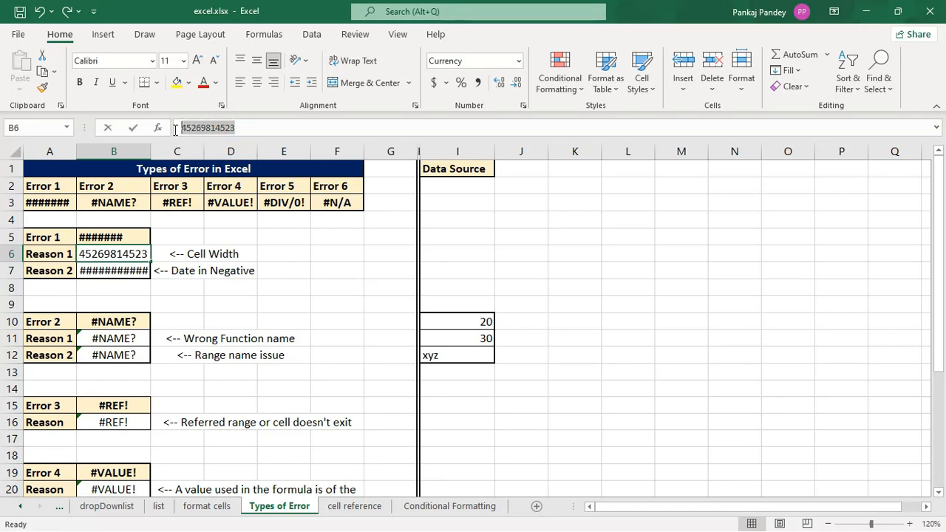
pyautogui.click(306, 267)
pyautogui.click(135, 254)
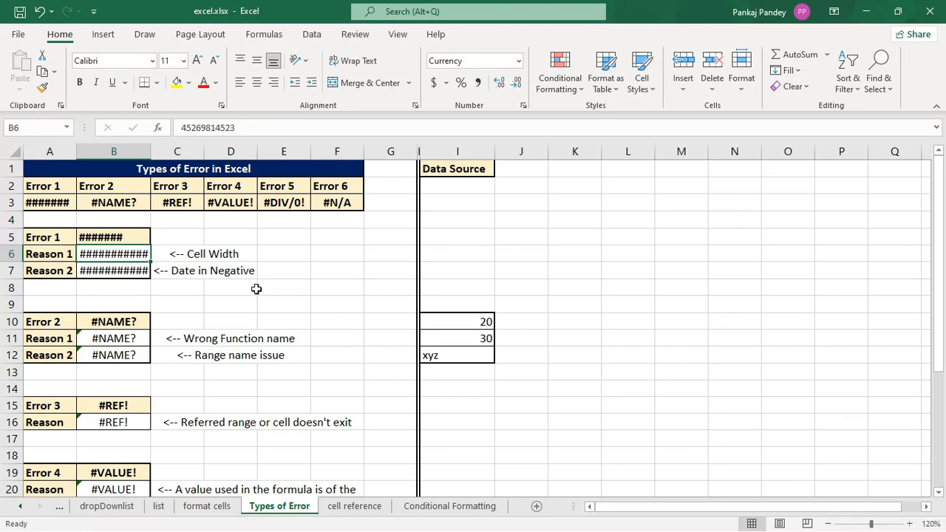
pyautogui.click(109, 151)
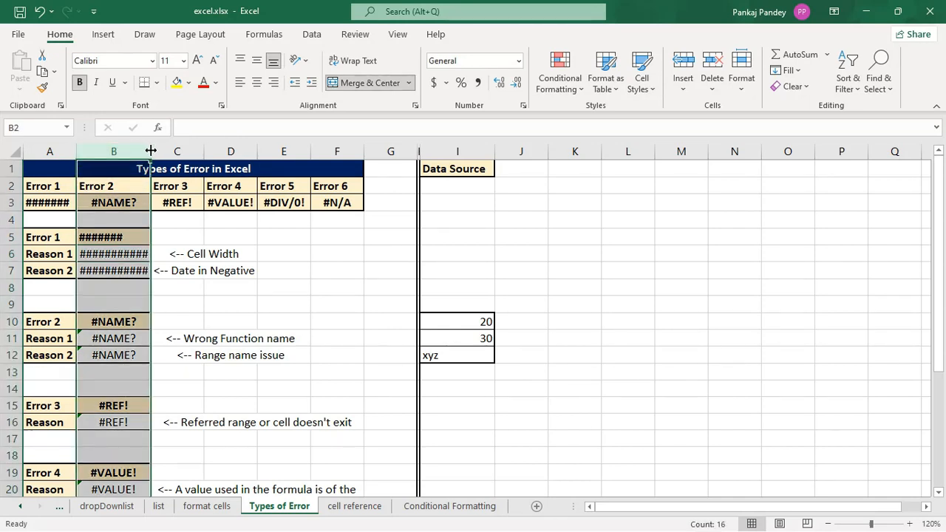
pyautogui.moveTo(150, 151); pyautogui.dragTo(202, 151)
pyautogui.click(293, 285)
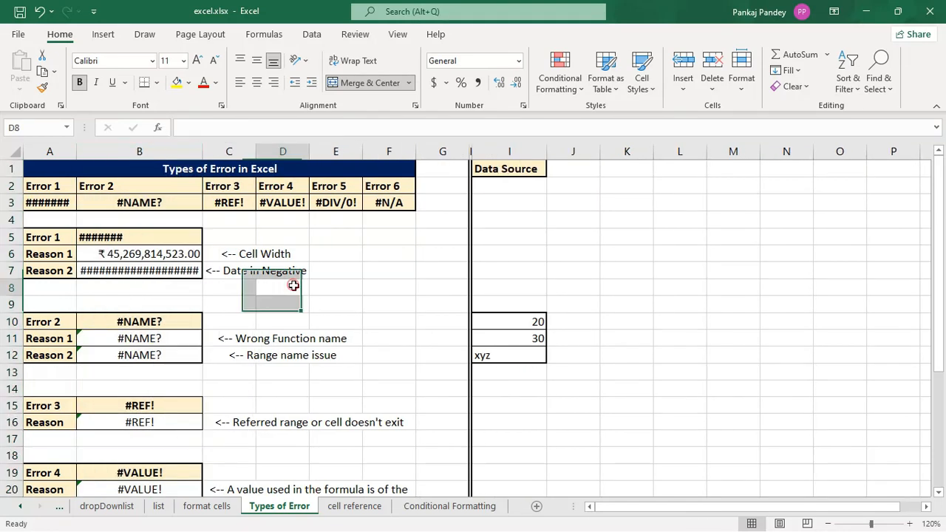
pyautogui.click(155, 254)
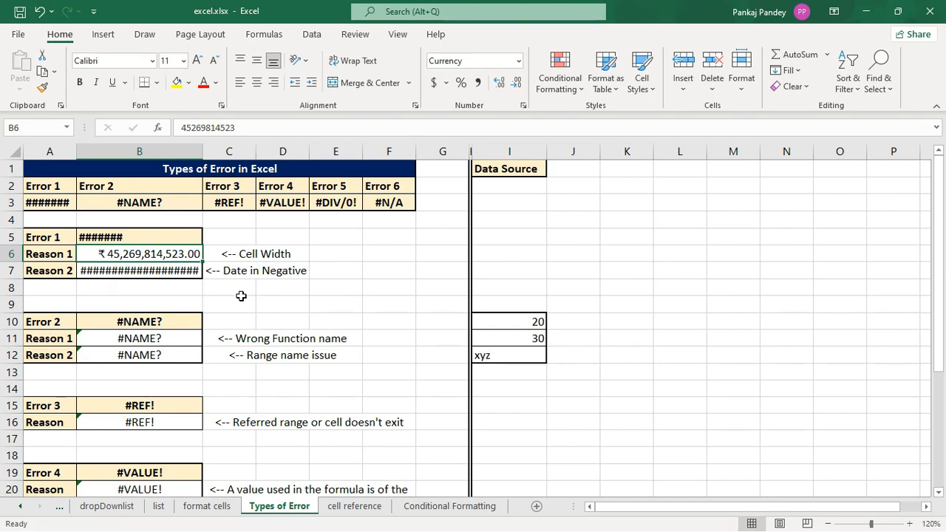
# Step: Remove the leading equals and minus signs from cell B7 so that it holds the date 13-8-2023
pyautogui.click(172, 275)
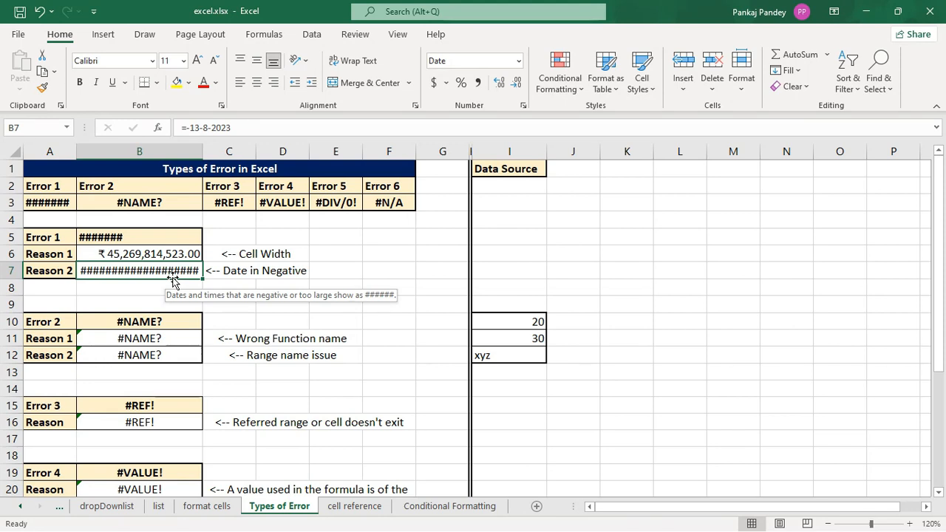
pyautogui.click(190, 128)
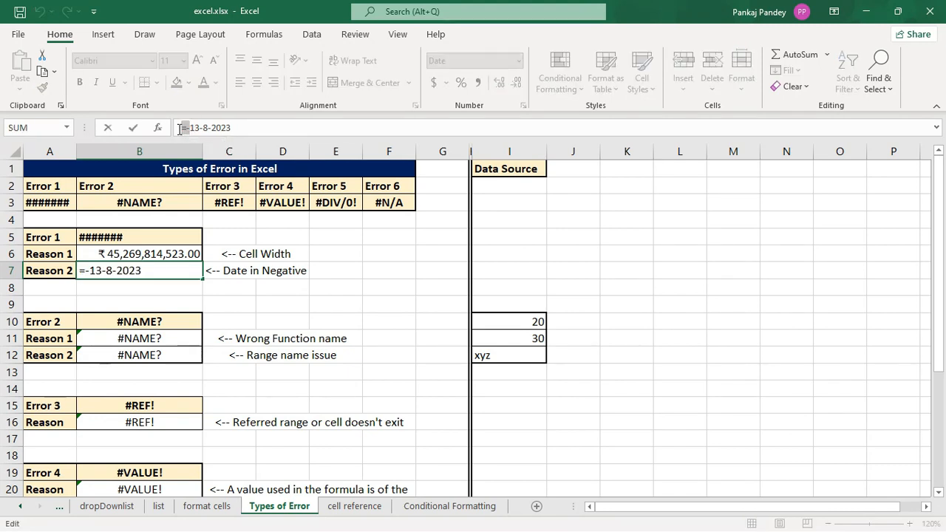
pyautogui.press('BackSpace')
pyautogui.press('BackSpace')
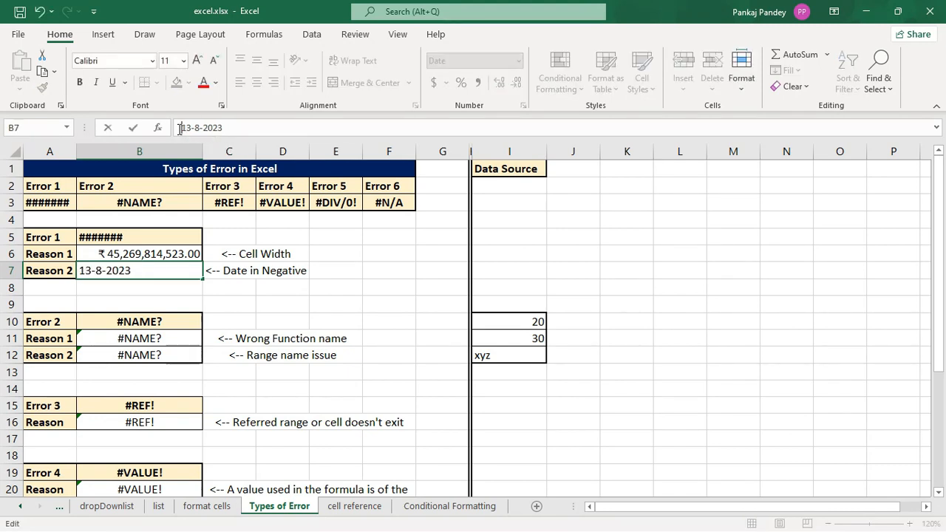
pyautogui.press('Return')
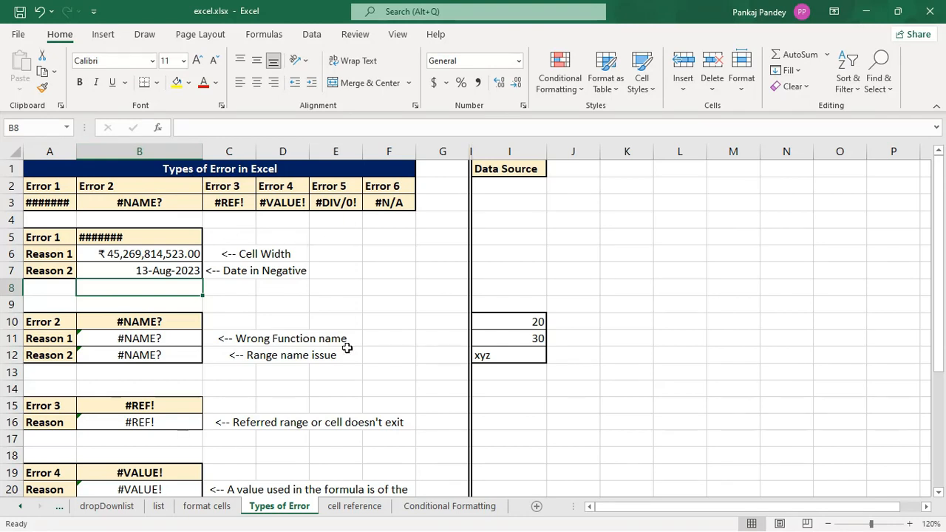
pyautogui.click(151, 274)
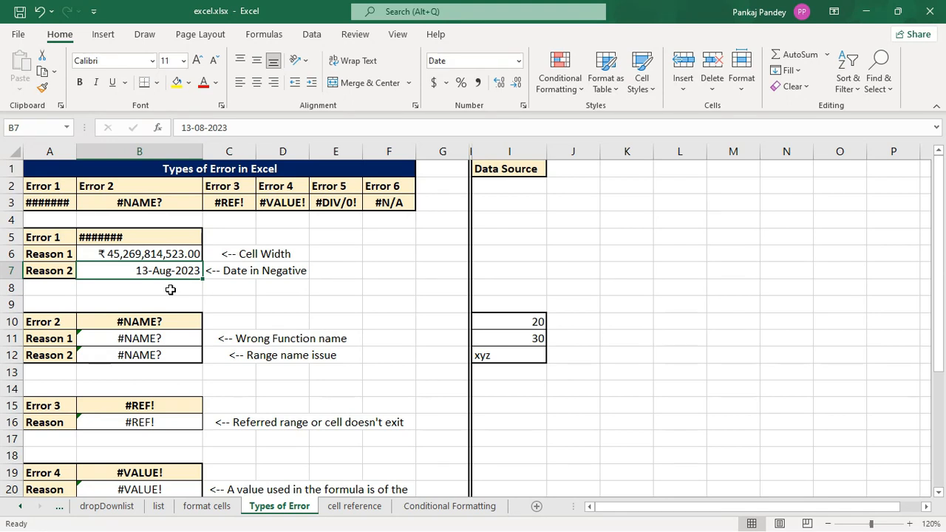
pyautogui.click(184, 127)
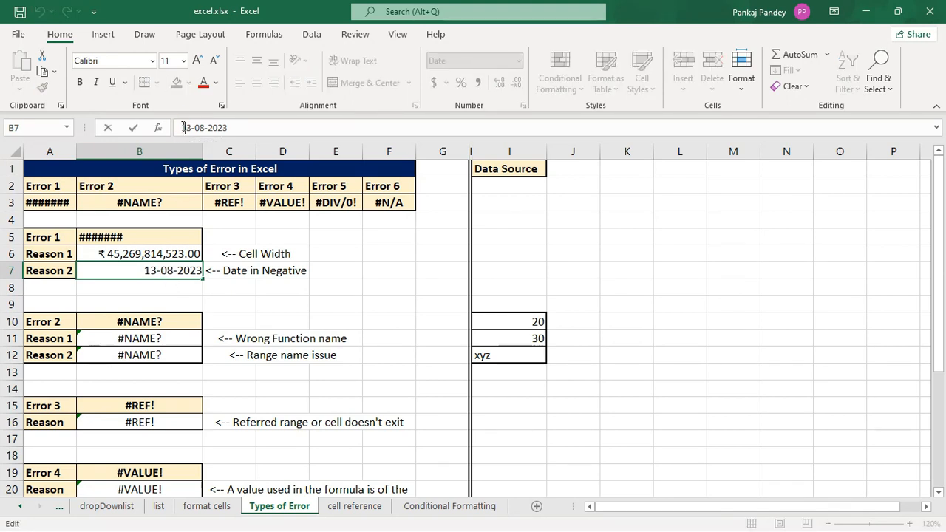
pyautogui.write('-')
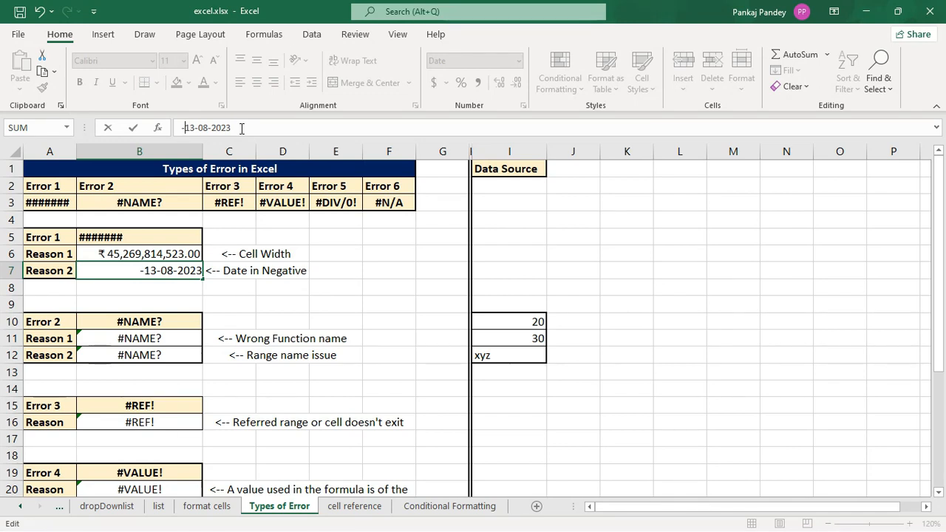
pyautogui.press('BackSpace')
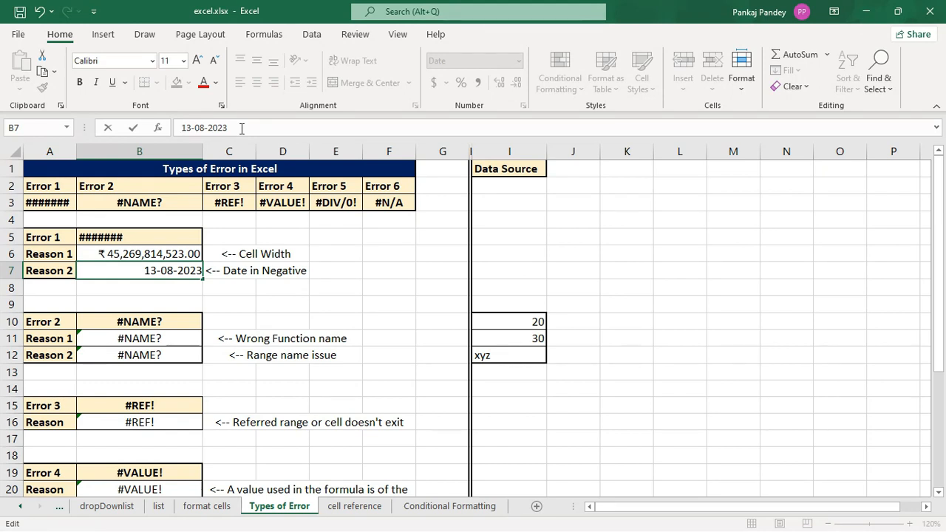
pyautogui.press('Return')
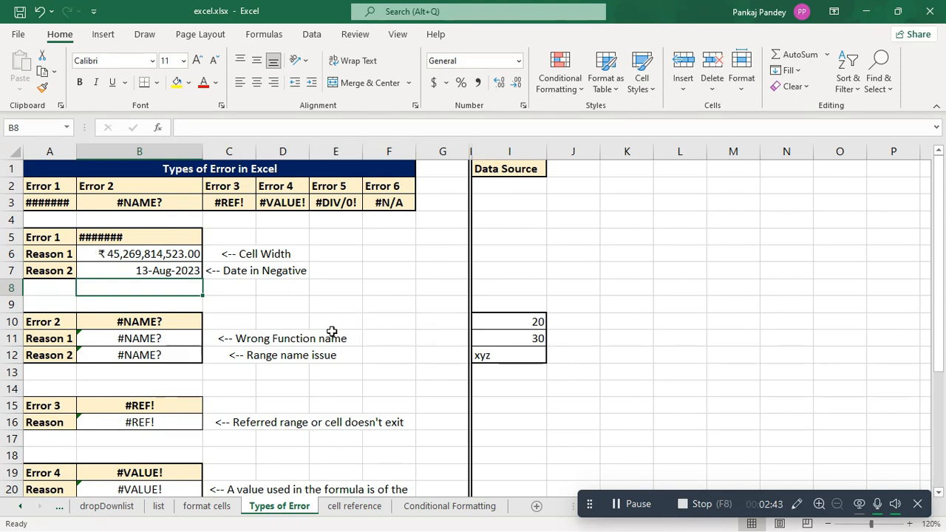
# Step: Correct the misspelled function name in cell B11 so the formula reads =sum(I10:I11)
pyautogui.click(309, 339)
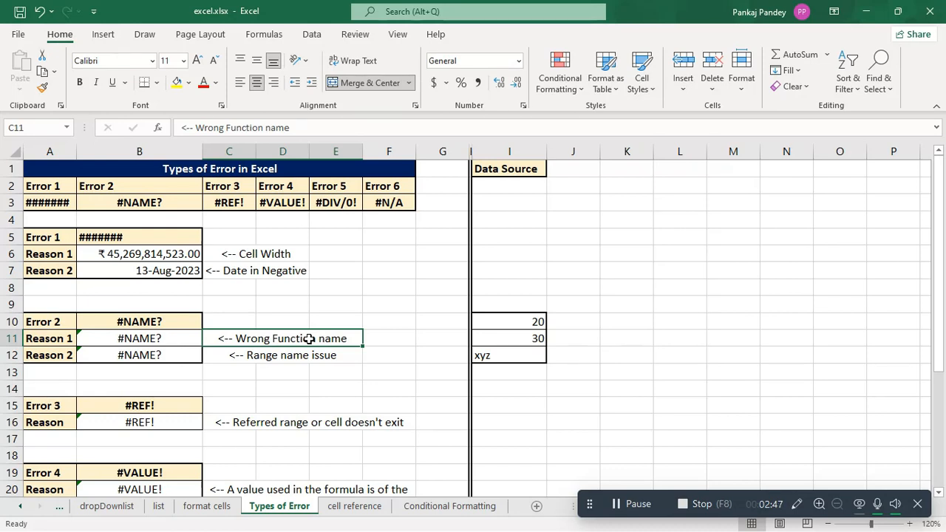
pyautogui.click(118, 338)
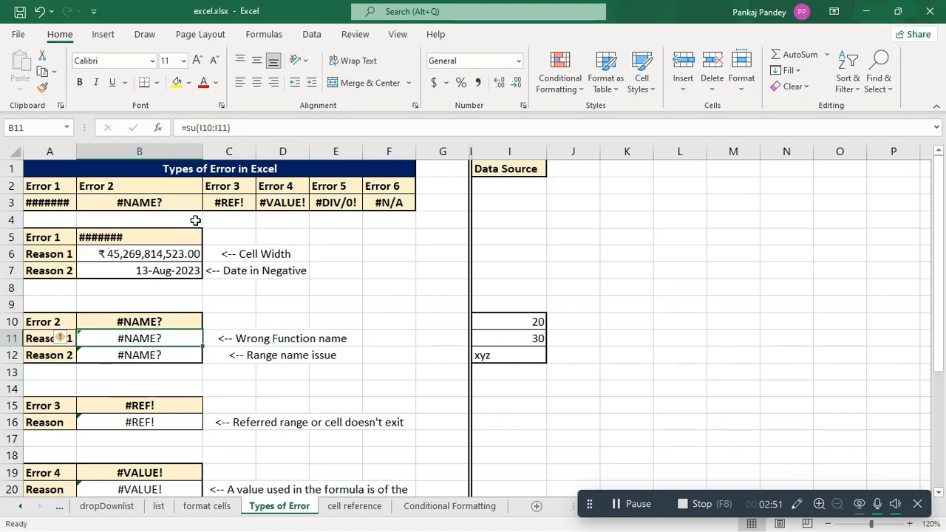
pyautogui.click(191, 127)
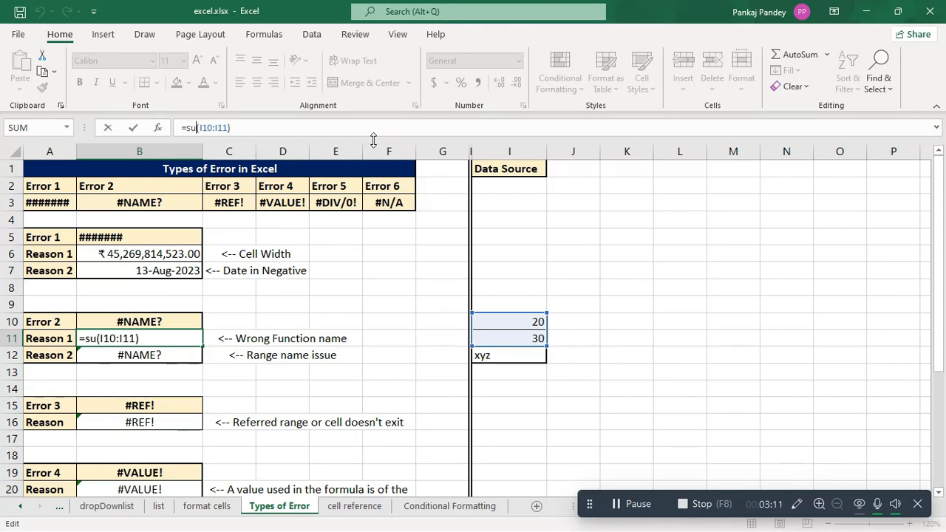
pyautogui.write('m')
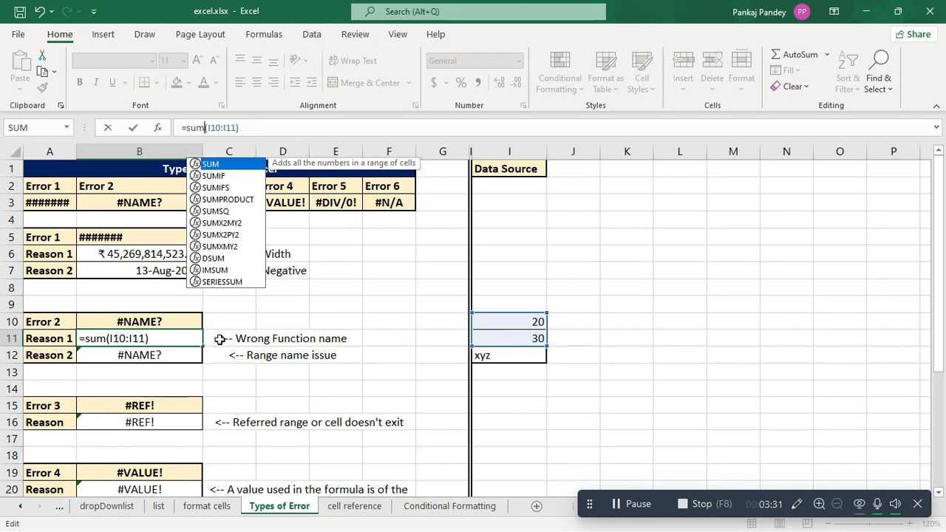
pyautogui.press('Return')
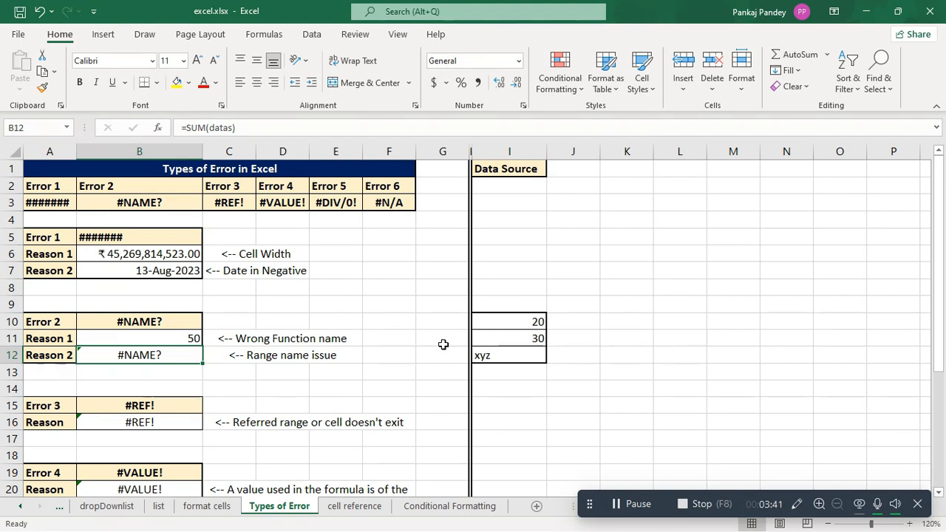
pyautogui.moveTo(513, 318); pyautogui.dragTo(515, 337)
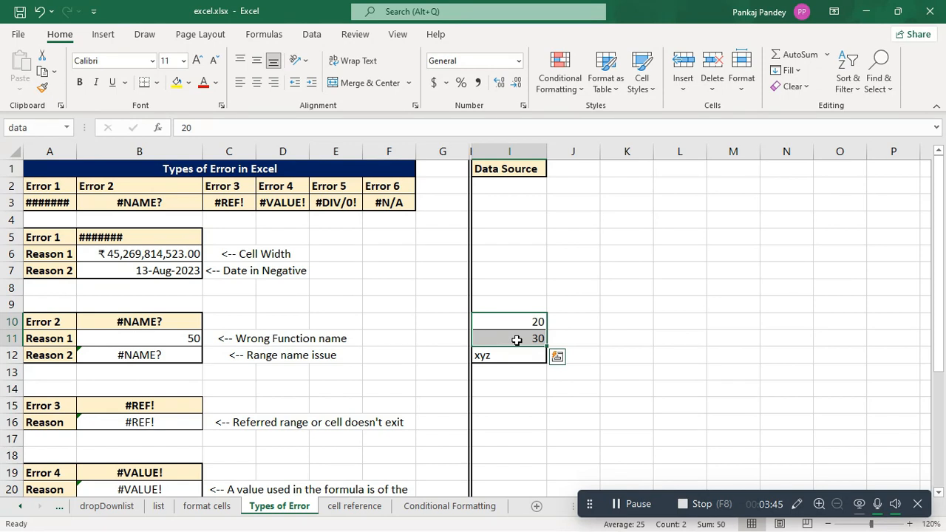
pyautogui.click(33, 129)
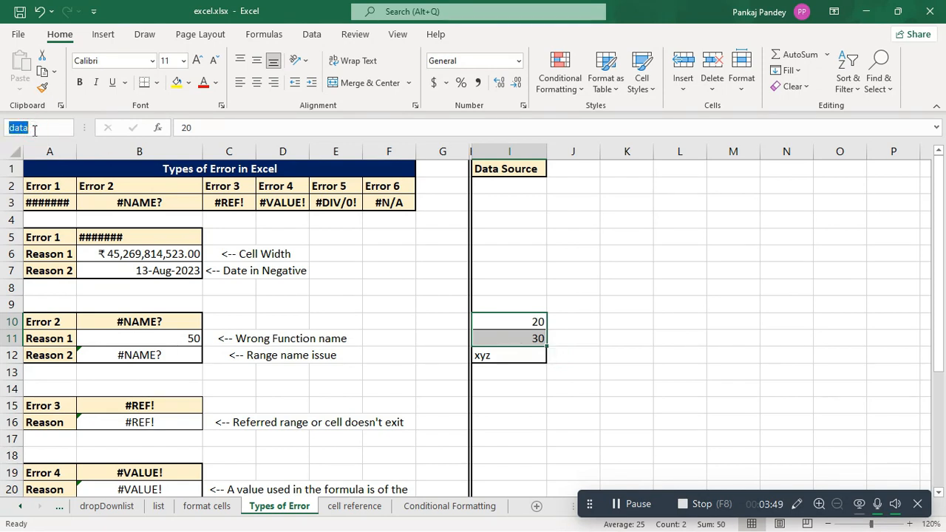
pyautogui.write('meta')
pyautogui.press('Escape')
pyautogui.click(418, 353)
# Step: Correct the range name in cell B12 so the formula reads =SUM(data), matching the name of range I10:I11
pyautogui.click(145, 358)
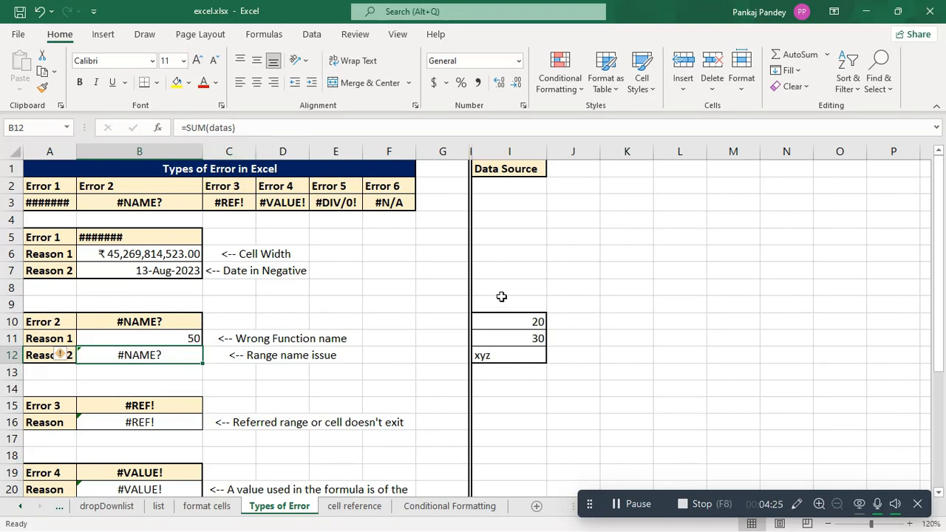
pyautogui.moveTo(517, 321); pyautogui.dragTo(520, 337)
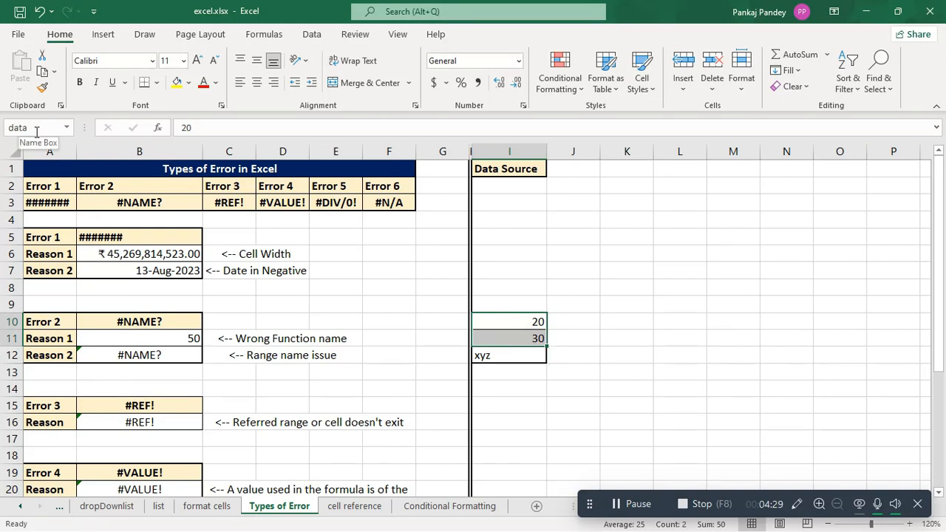
pyautogui.click(189, 354)
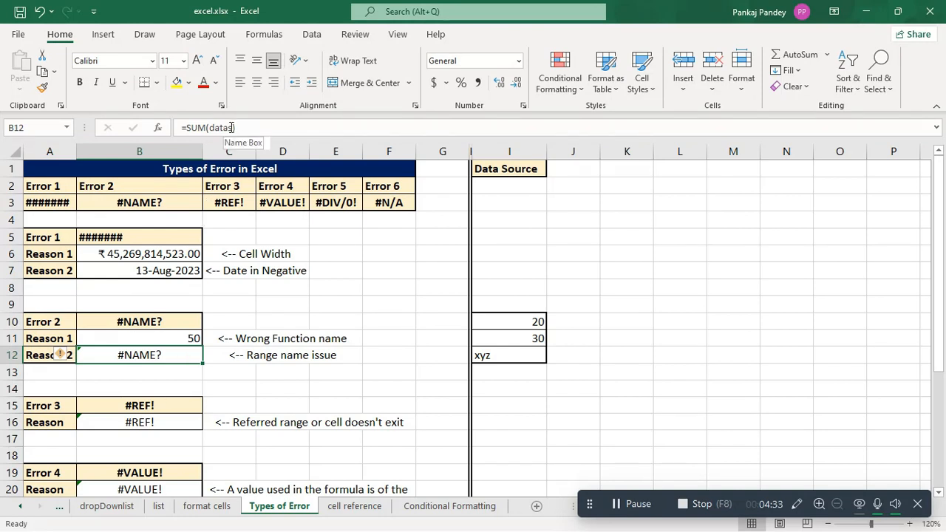
pyautogui.click(234, 128)
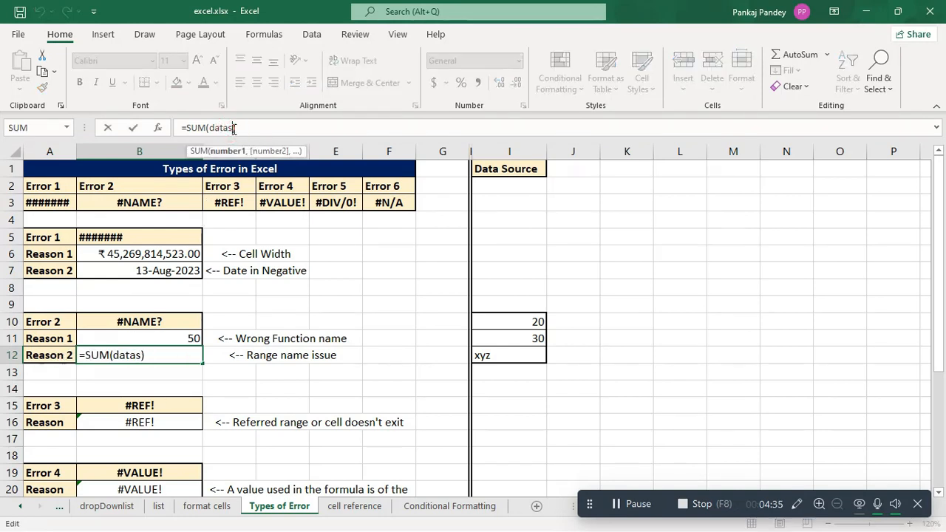
pyautogui.press('BackSpace')
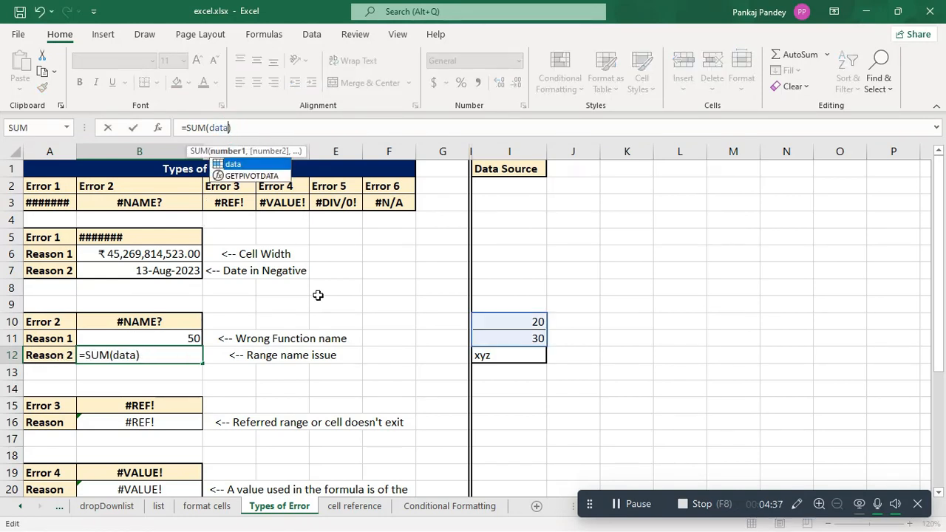
pyautogui.press('Return')
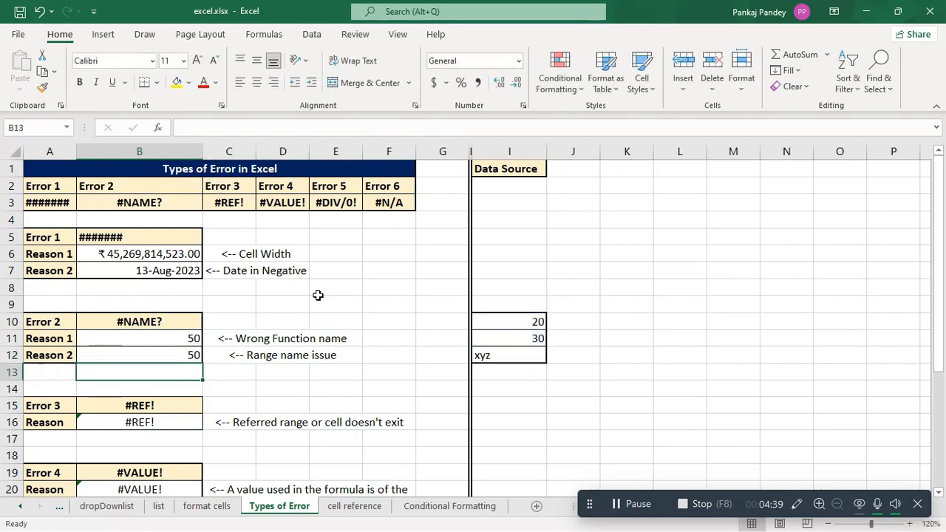
# Step: Enter 0 in the empty cell K15 as a value for the #REF! error example
pyautogui.click(395, 386)
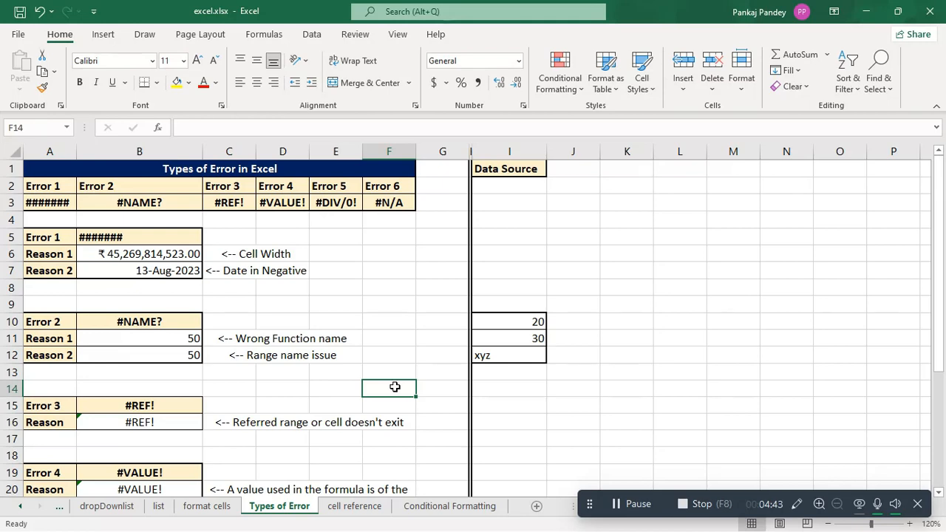
pyautogui.scroll(-3, 395, 386)
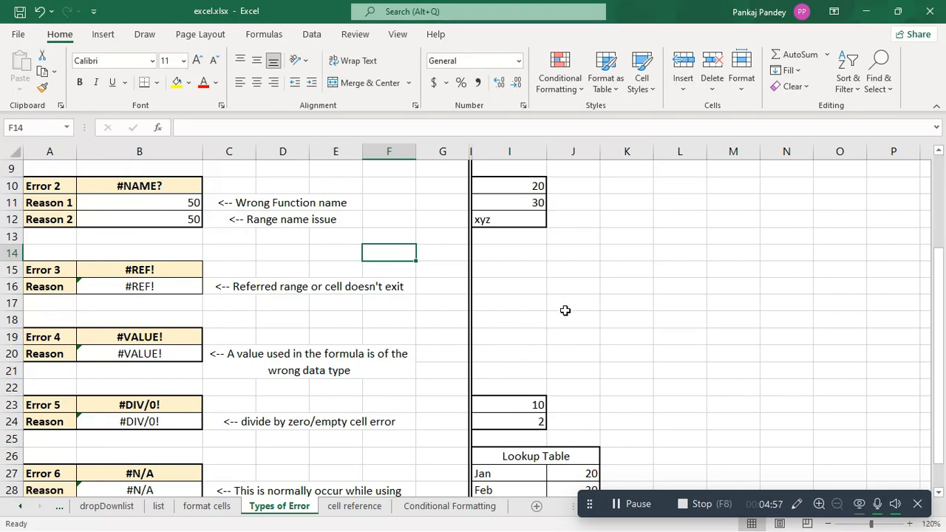
pyautogui.click(619, 270)
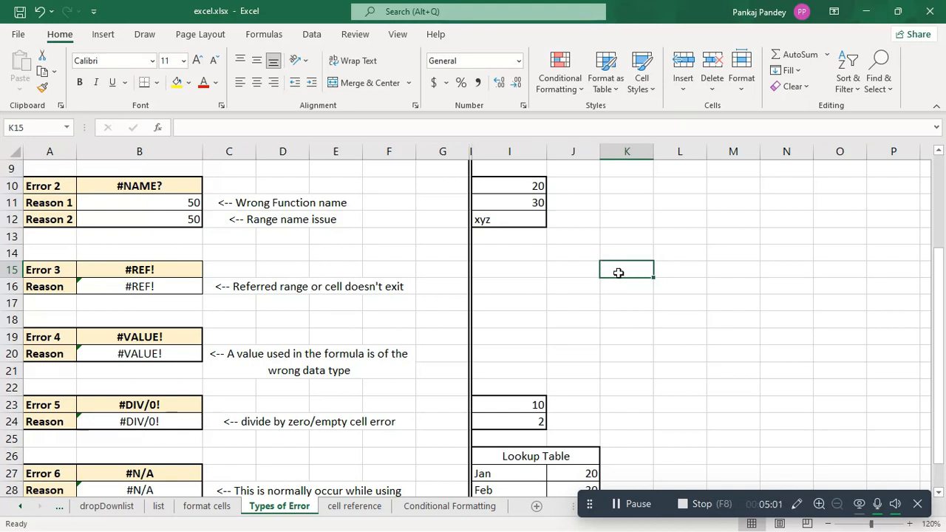
pyautogui.write('0')
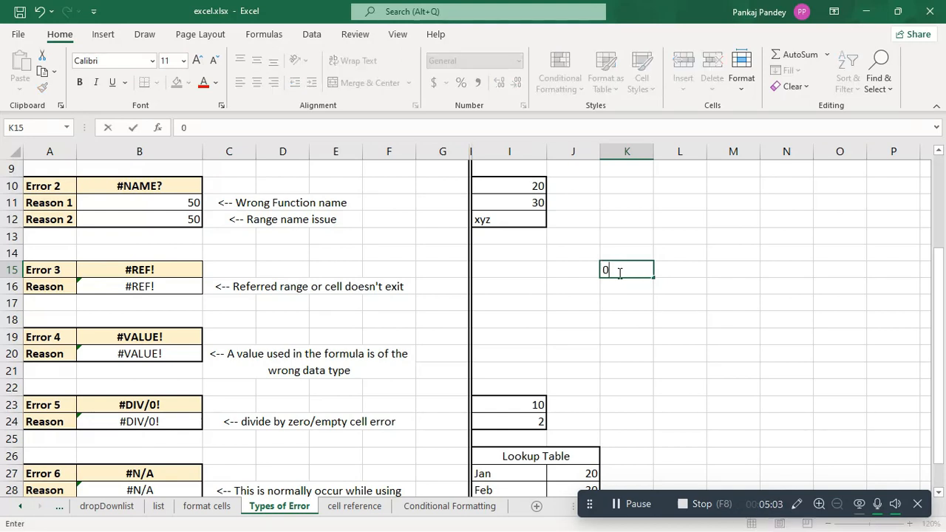
pyautogui.press('Return')
pyautogui.click(636, 270)
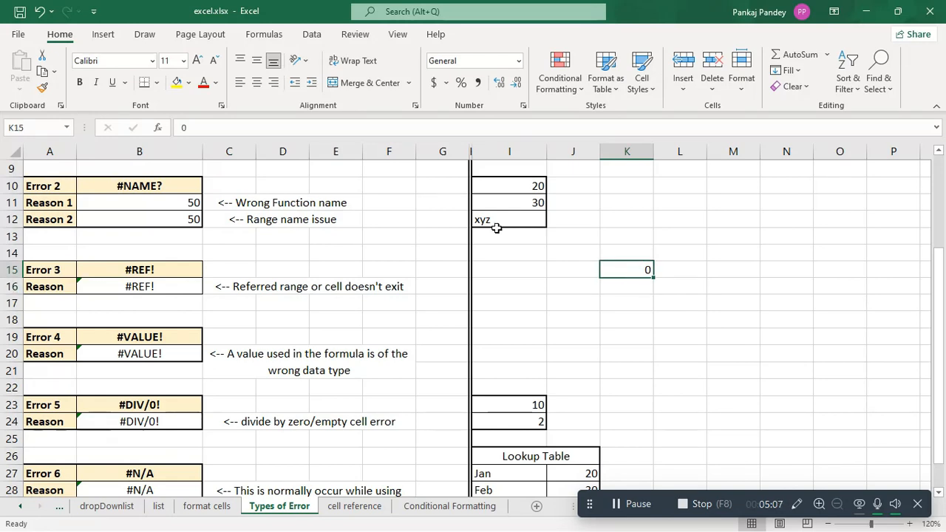
# Step: Replace the broken reference in cell B16 with the formula =K15, and compare it with the source cell
pyautogui.click(137, 288)
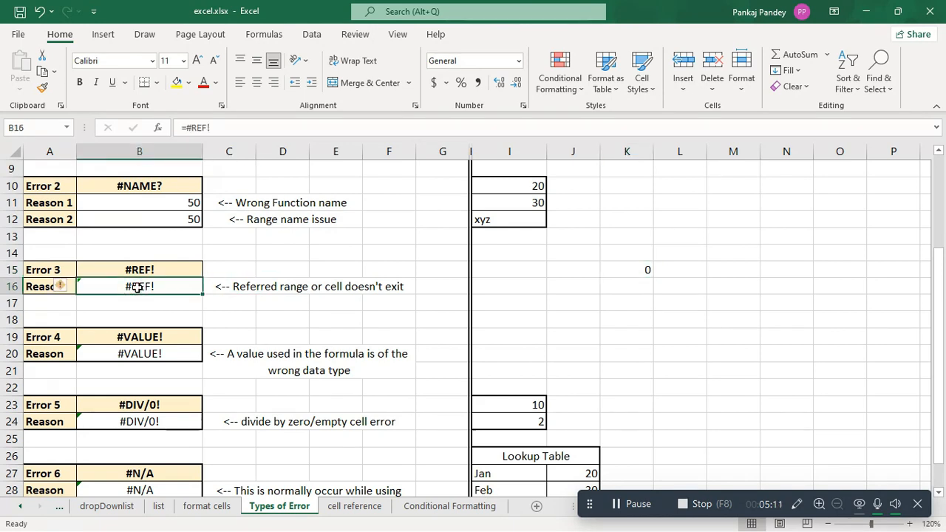
pyautogui.write('=')
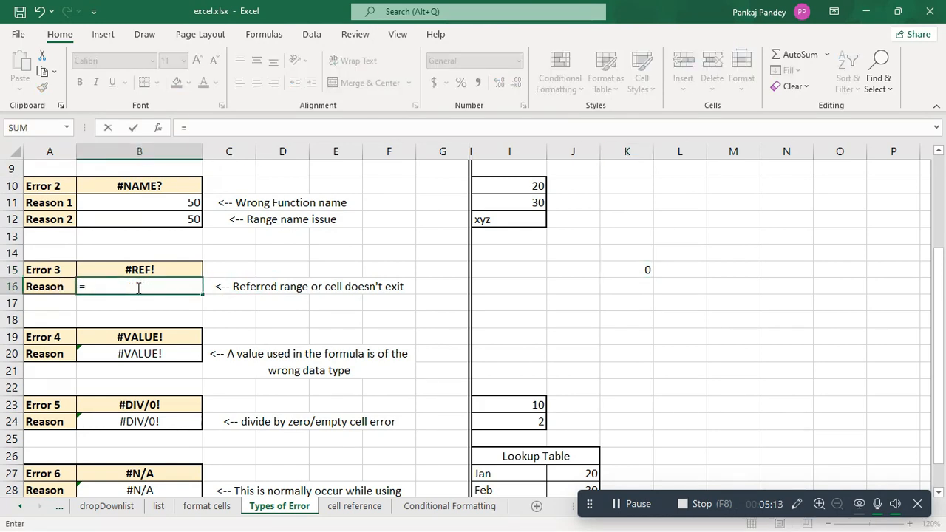
pyautogui.write('K15')
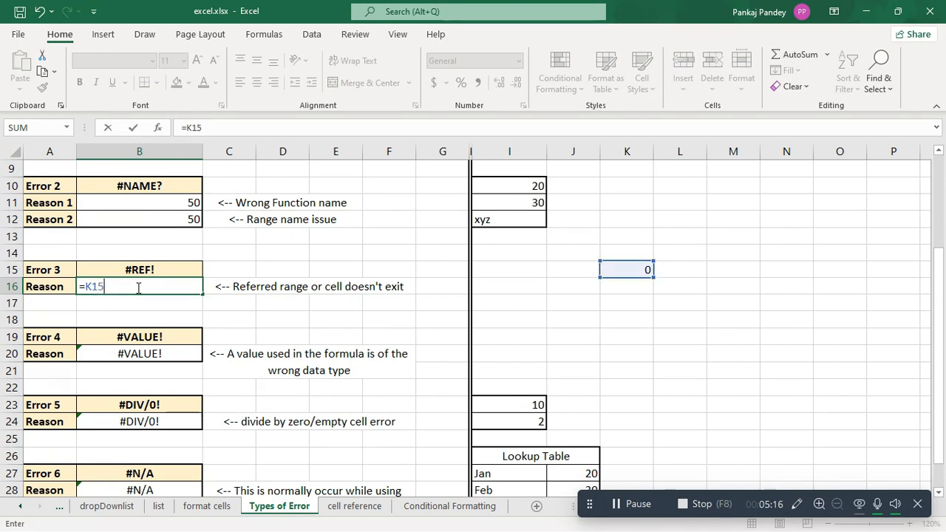
pyautogui.press('Return')
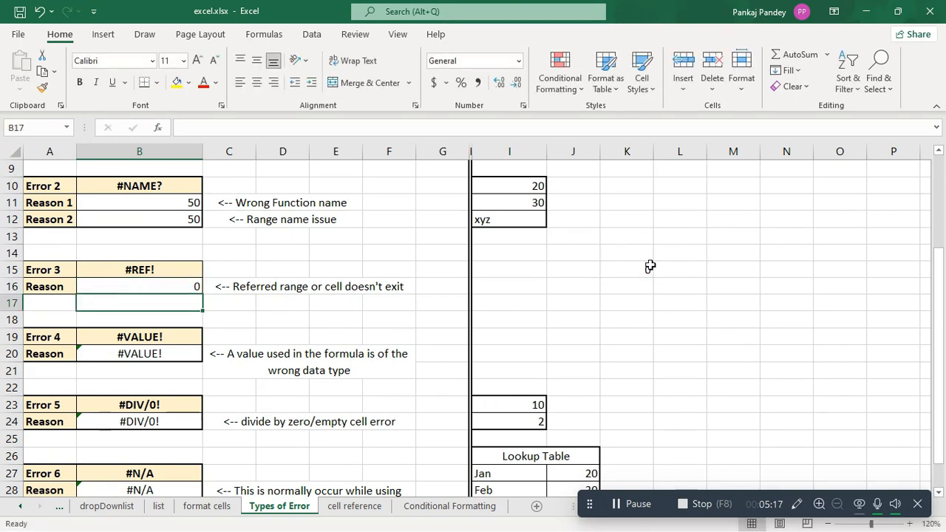
pyautogui.click(645, 269)
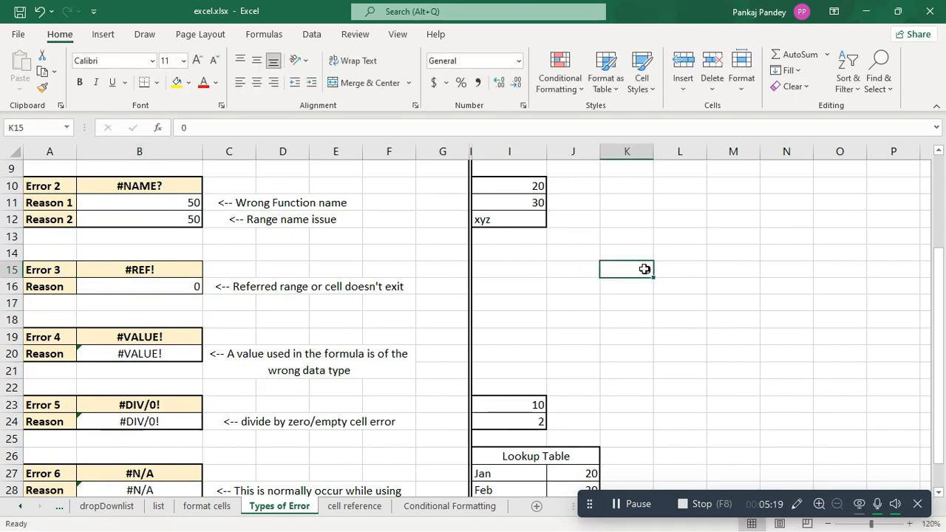
pyautogui.click(178, 287)
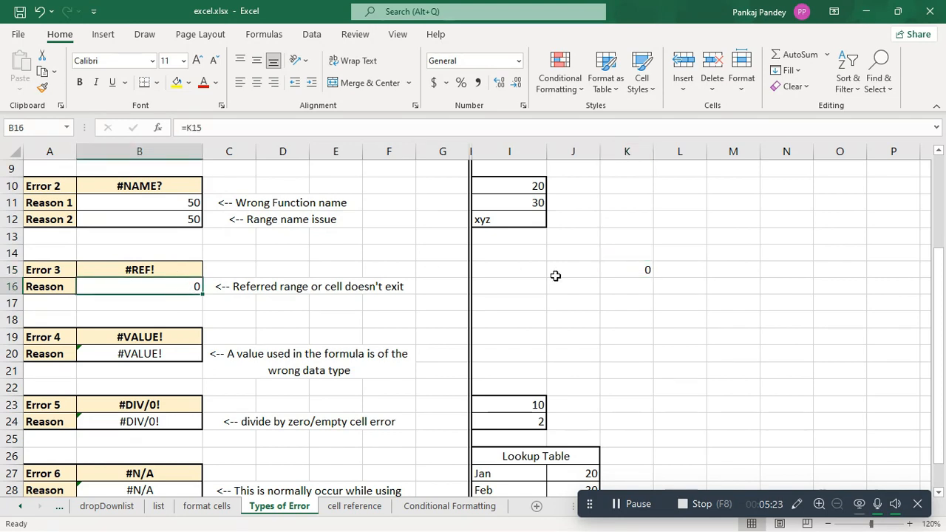
# Step: Test the reference in cell B16 by changing K15 to 10 and to 25
pyautogui.click(629, 272)
pyautogui.write('10')
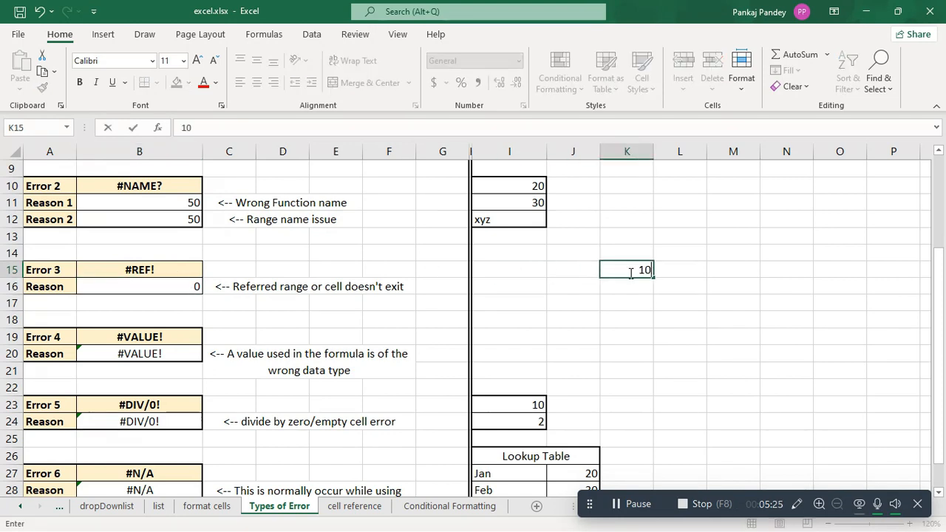
pyautogui.press('Return')
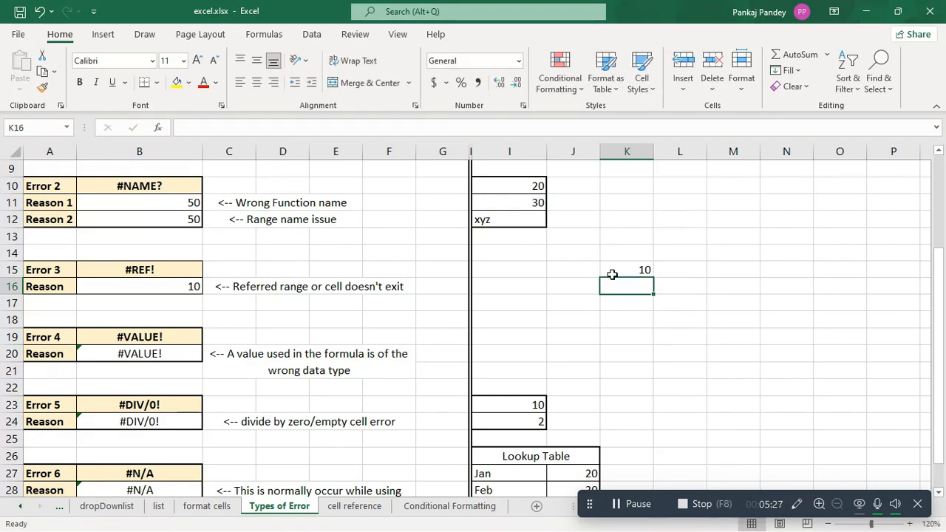
pyautogui.click(629, 271)
pyautogui.write('25')
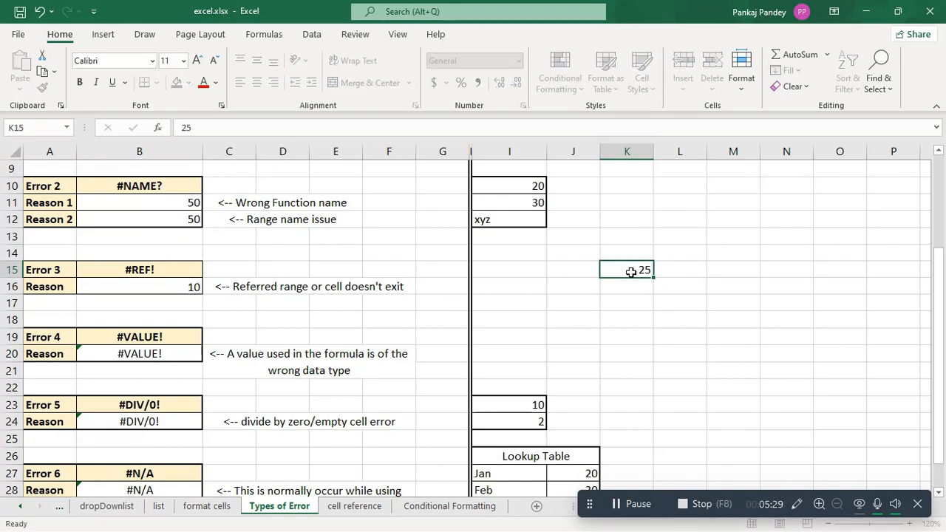
pyautogui.press('Return')
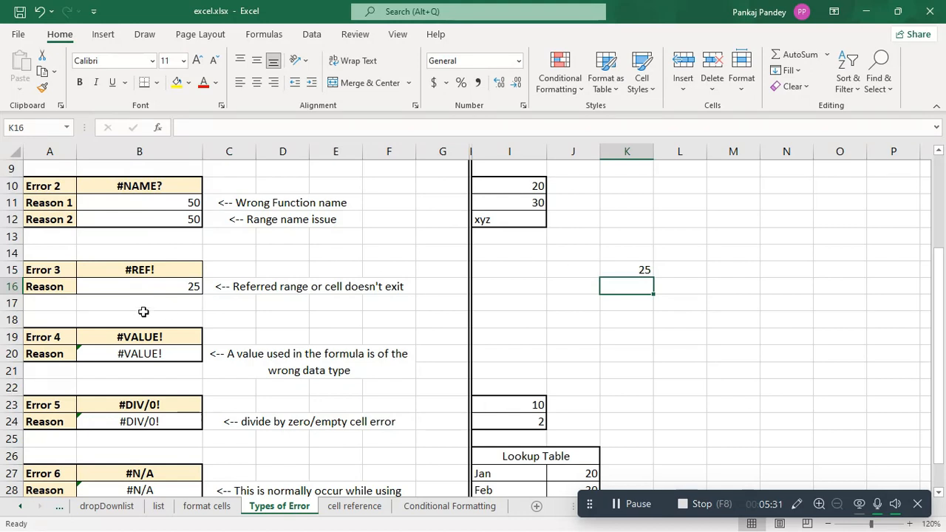
pyautogui.click(188, 287)
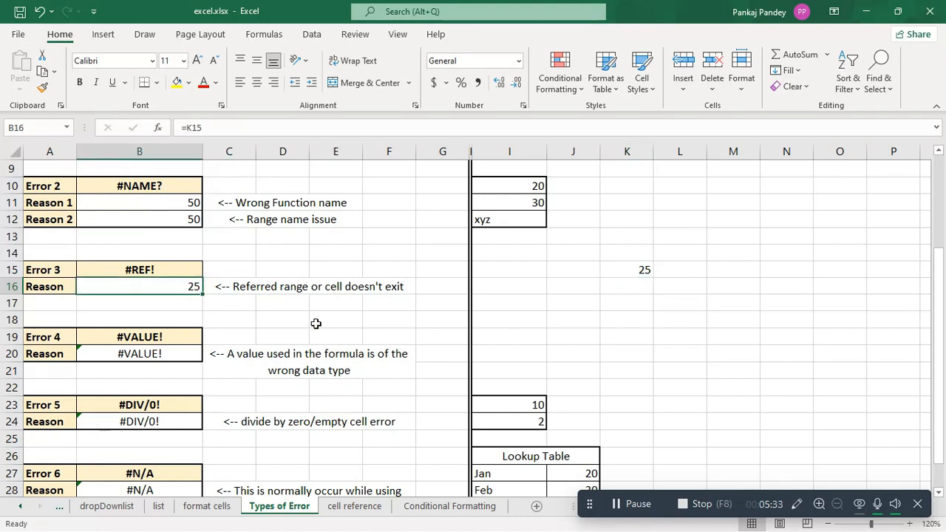
# Step: Compare cell B16 with its source K15, and set K15 to 14 as another test of the reference
pyautogui.click(629, 268)
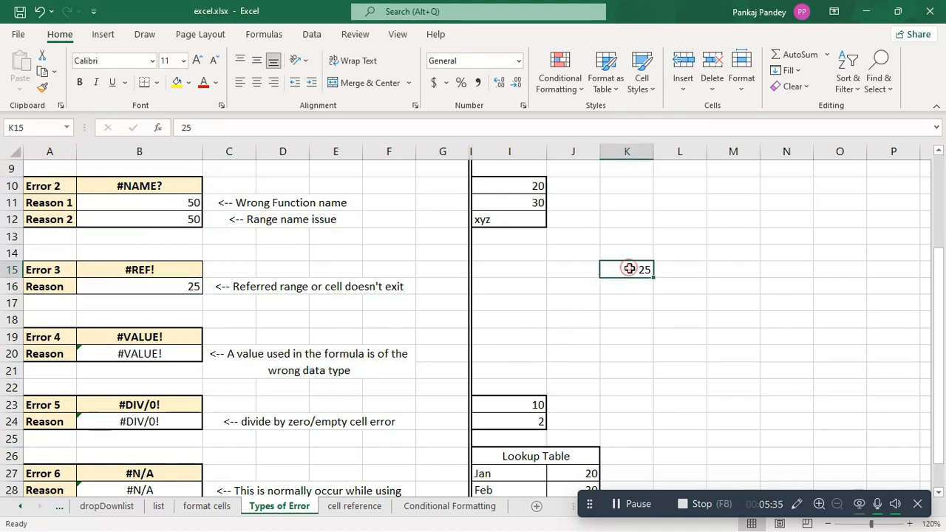
pyautogui.click(165, 285)
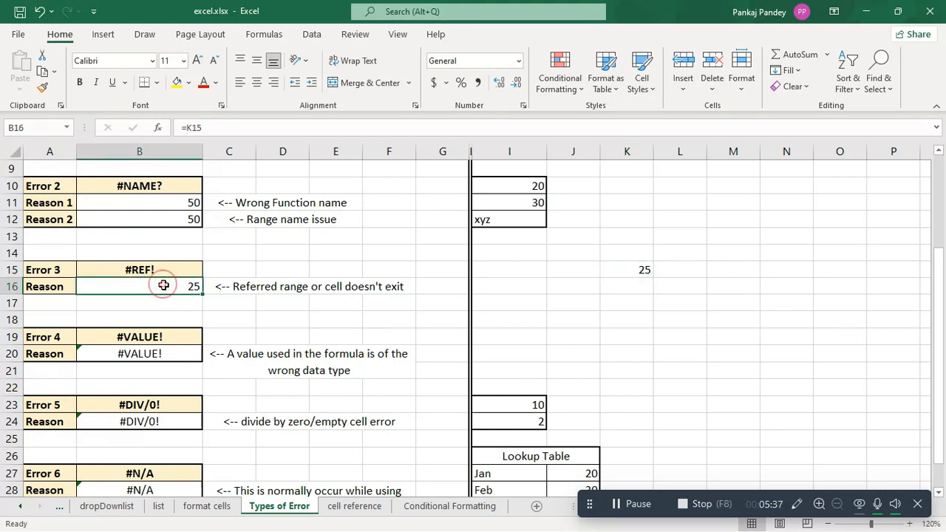
pyautogui.click(616, 271)
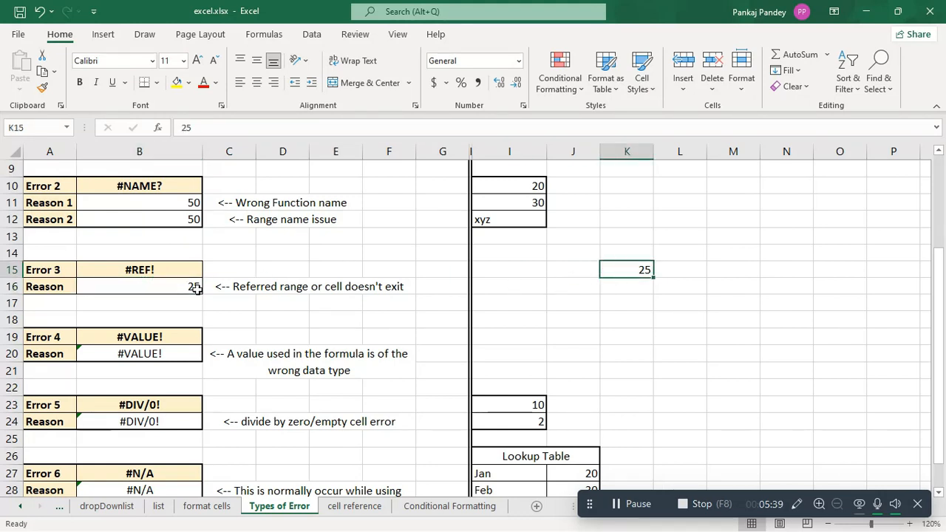
pyautogui.click(161, 290)
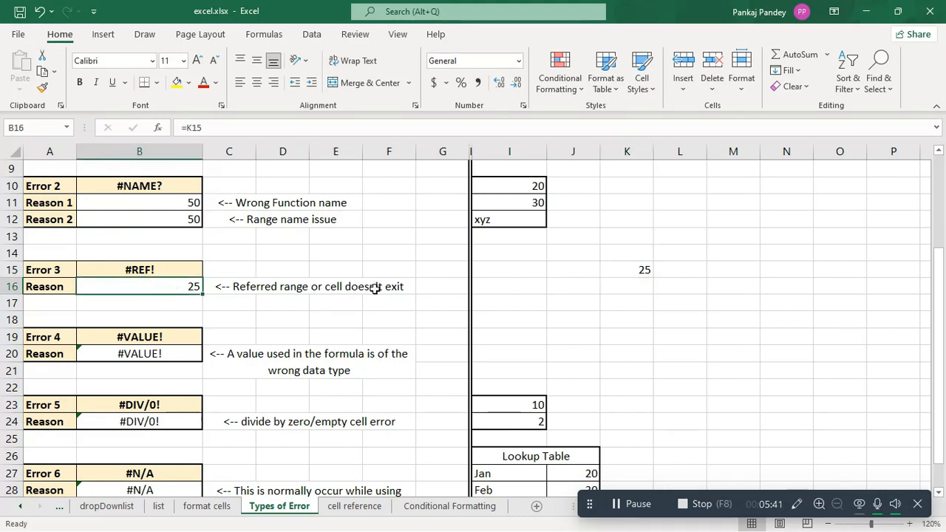
pyautogui.click(637, 270)
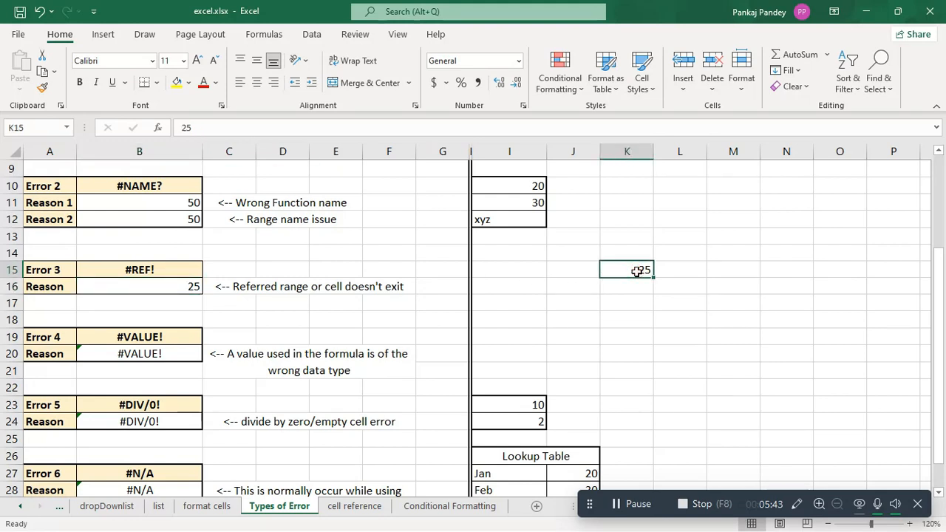
pyautogui.write('14')
pyautogui.press('Return')
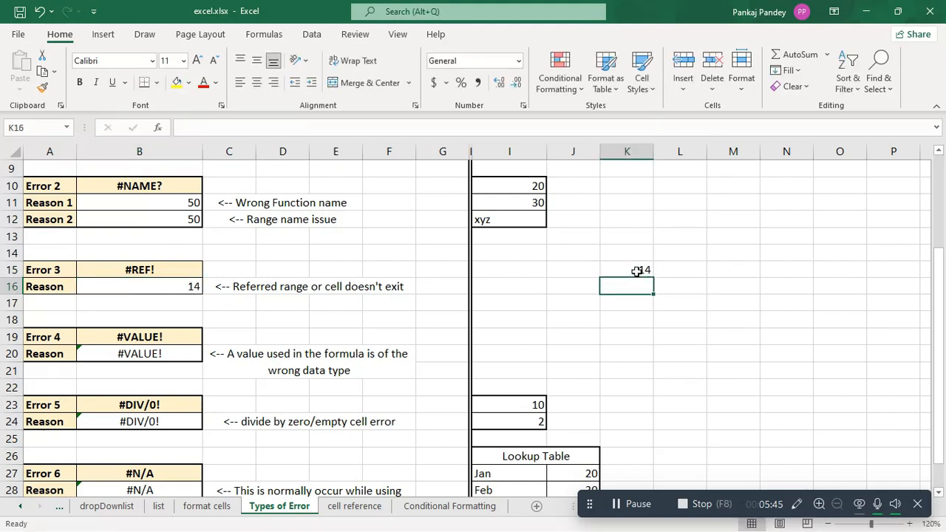
pyautogui.click(171, 286)
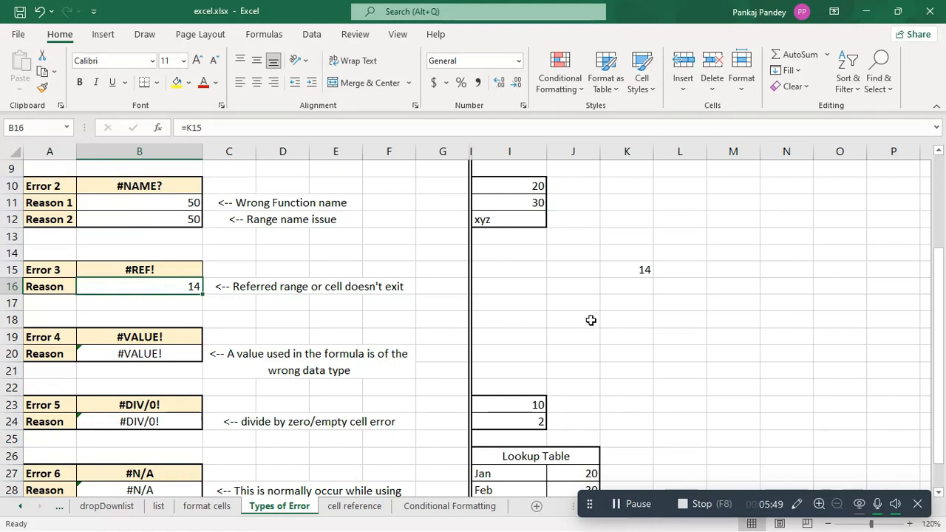
# Step: Delete cell K15 itself, not just its contents, to break the reference in B16, and inspect the formula there
pyautogui.click(627, 271)
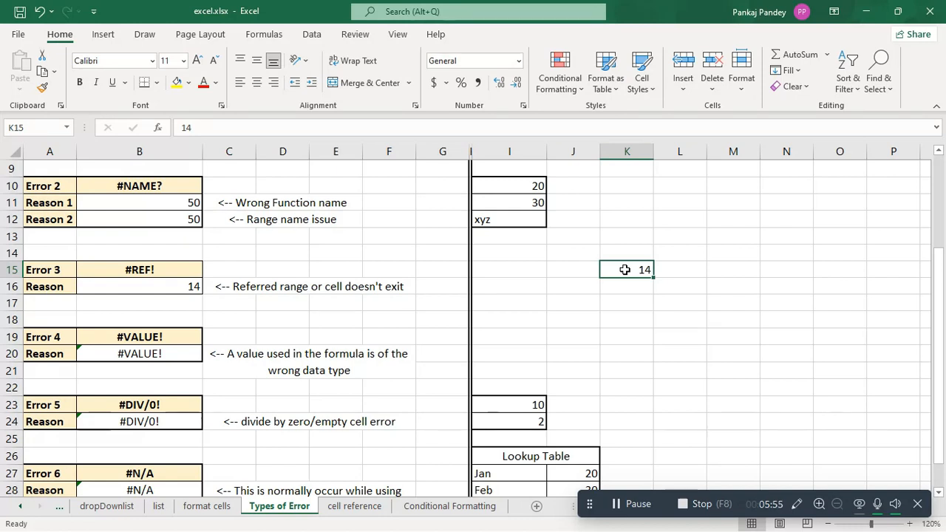
pyautogui.rightClick(625, 270)
pyautogui.click(680, 317)
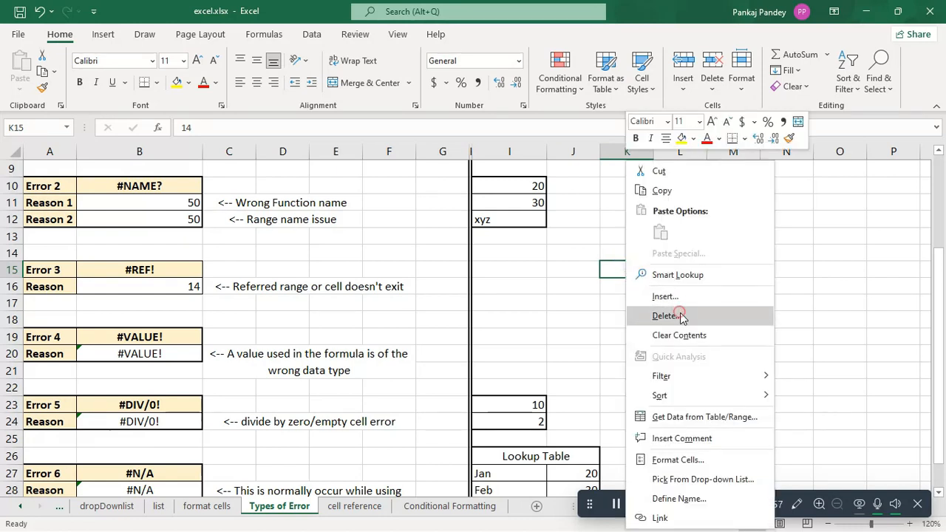
pyautogui.click(656, 350)
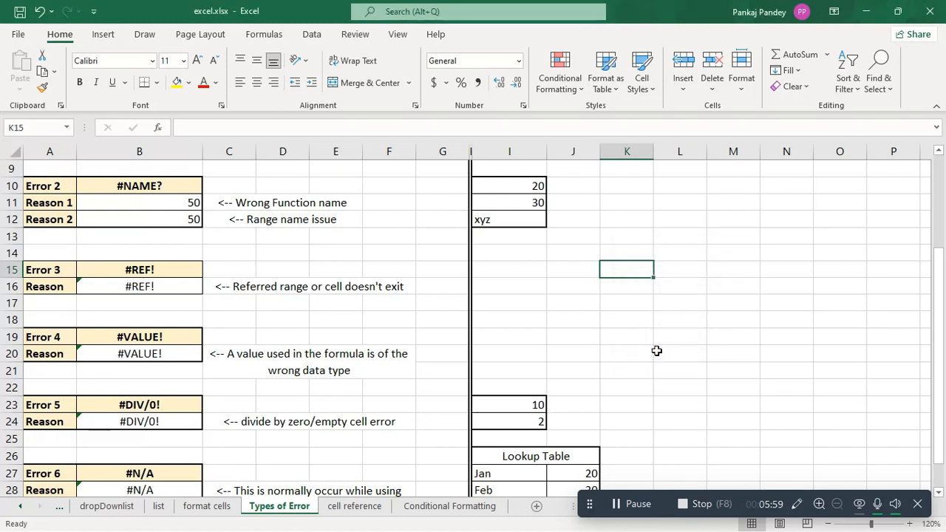
pyautogui.click(158, 286)
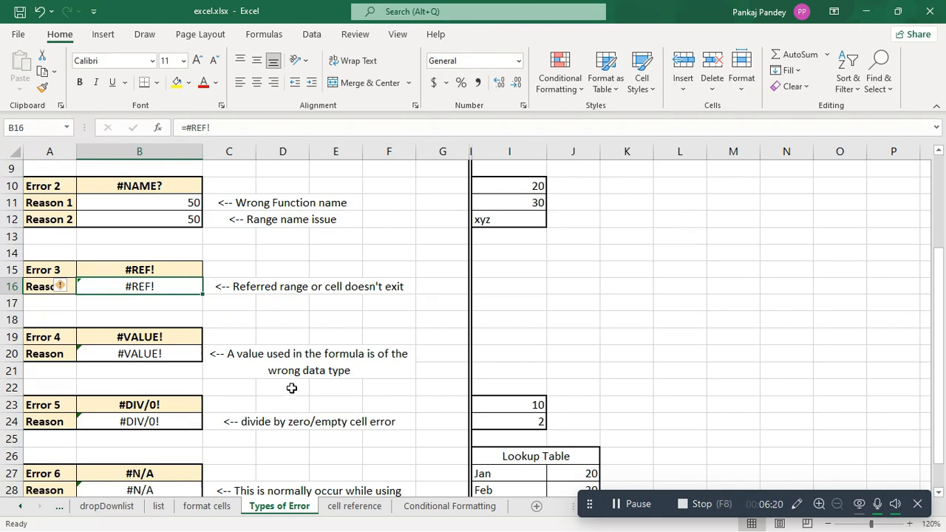
# Step: Examine the formula in B20 and the numbers and text in I10:I12 for the #VALUE! error example
pyautogui.moveTo(510, 190); pyautogui.dragTo(513, 202)
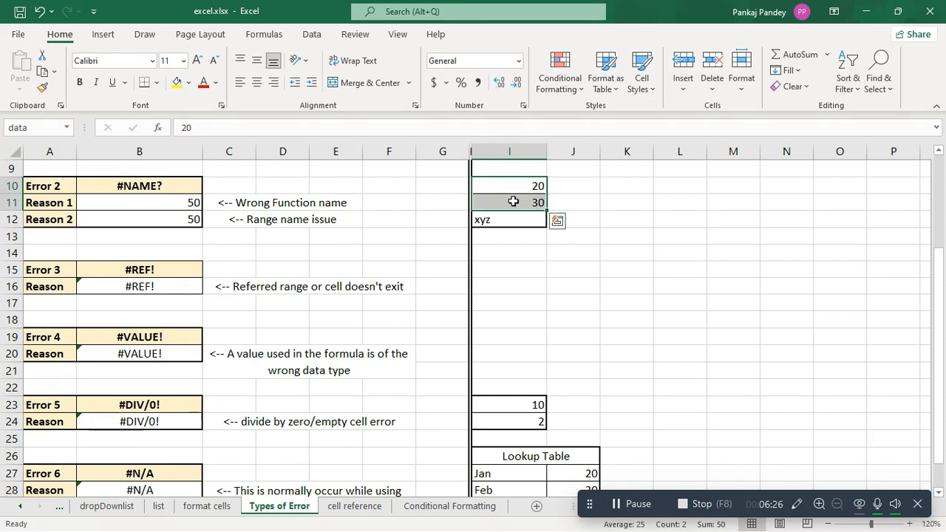
pyautogui.click(497, 219)
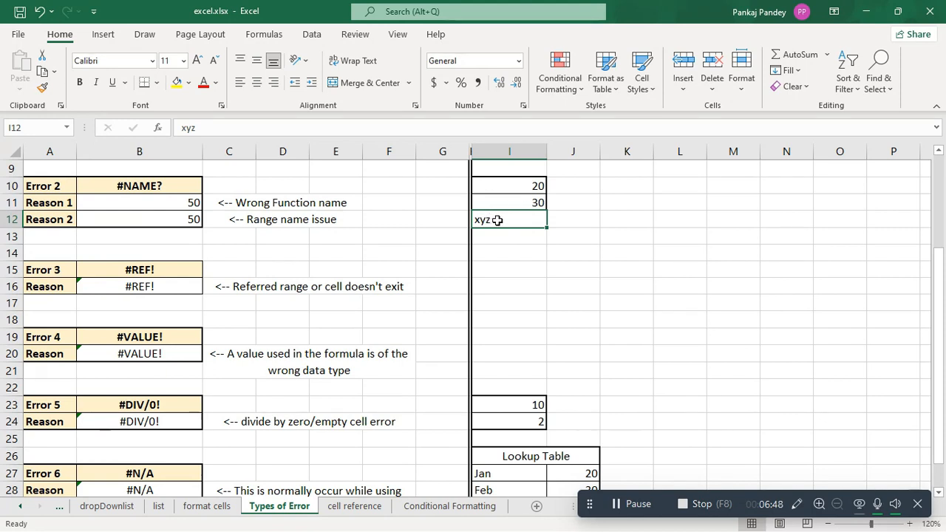
pyautogui.click(173, 354)
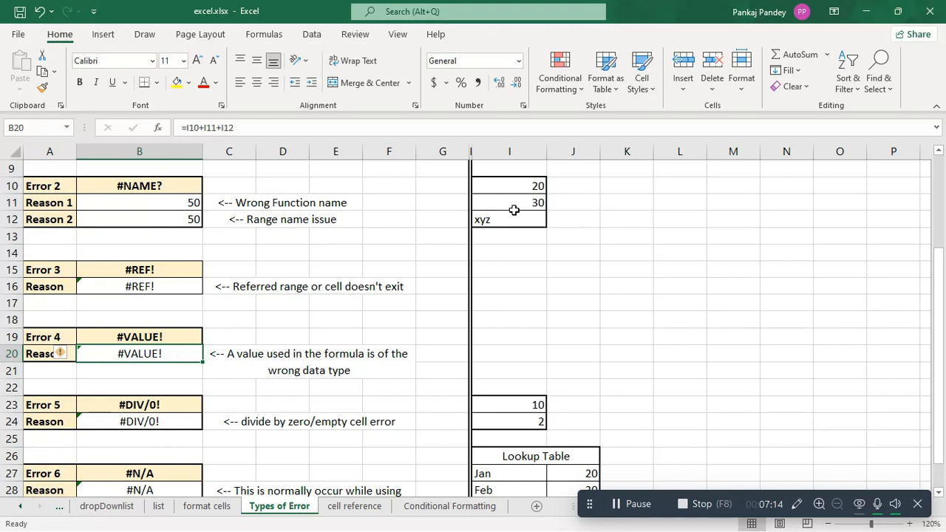
pyautogui.moveTo(495, 187); pyautogui.dragTo(500, 204)
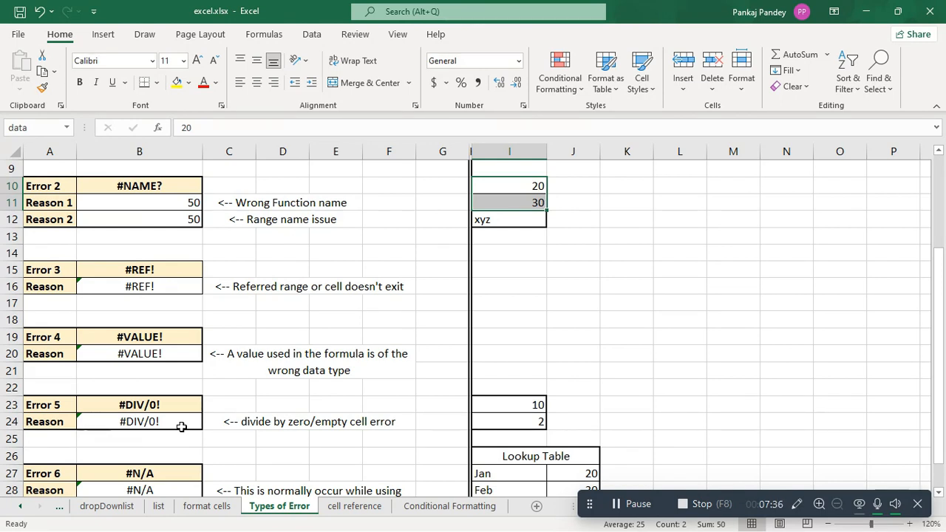
# Step: Enter the formula =I23/K21 in cell B24 to divide by an empty cell for the #DIV/0! example
pyautogui.click(140, 423)
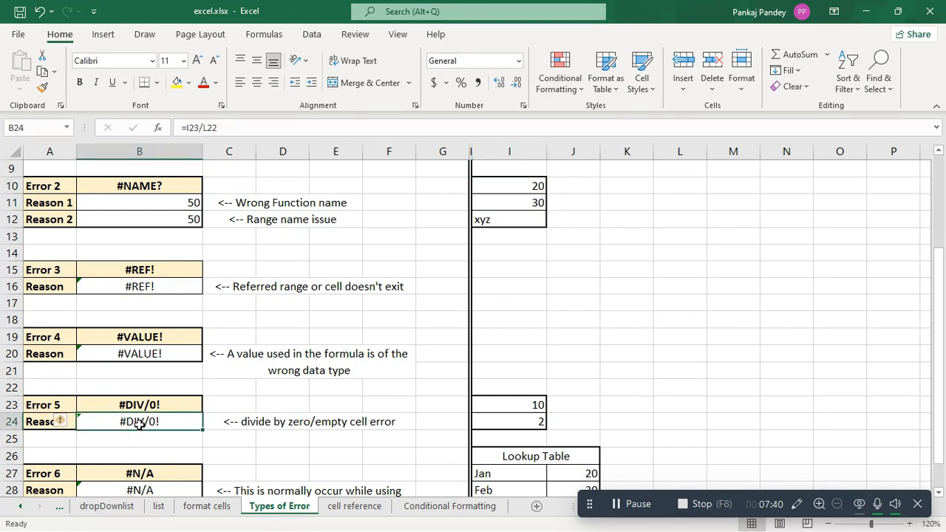
pyautogui.write('=')
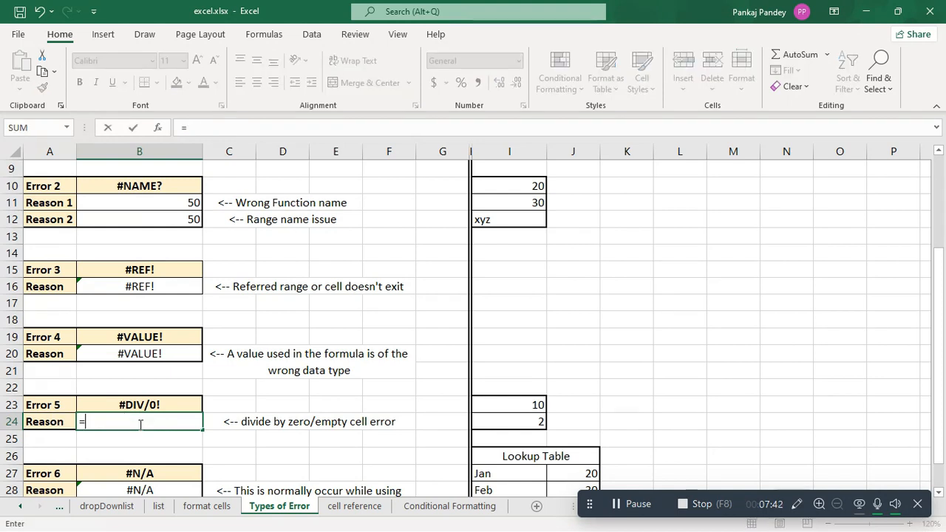
pyautogui.click(510, 404)
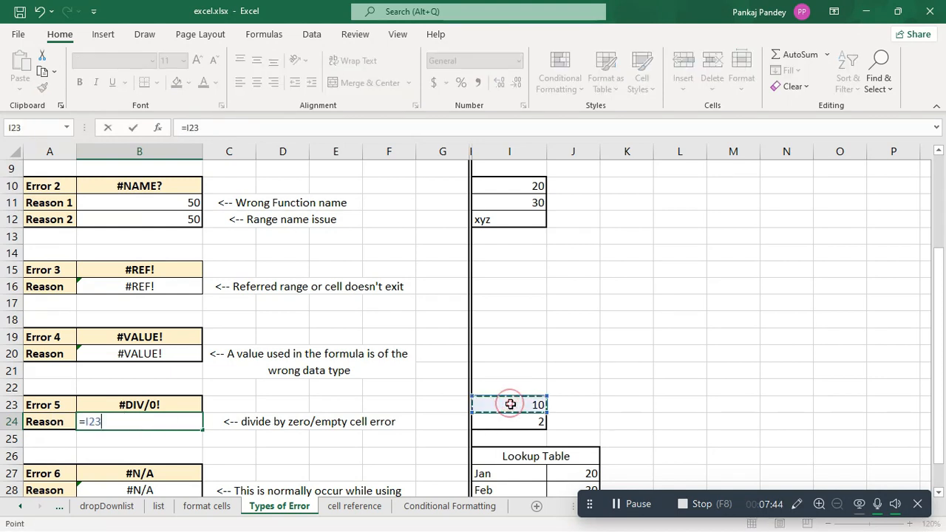
pyautogui.click(627, 370)
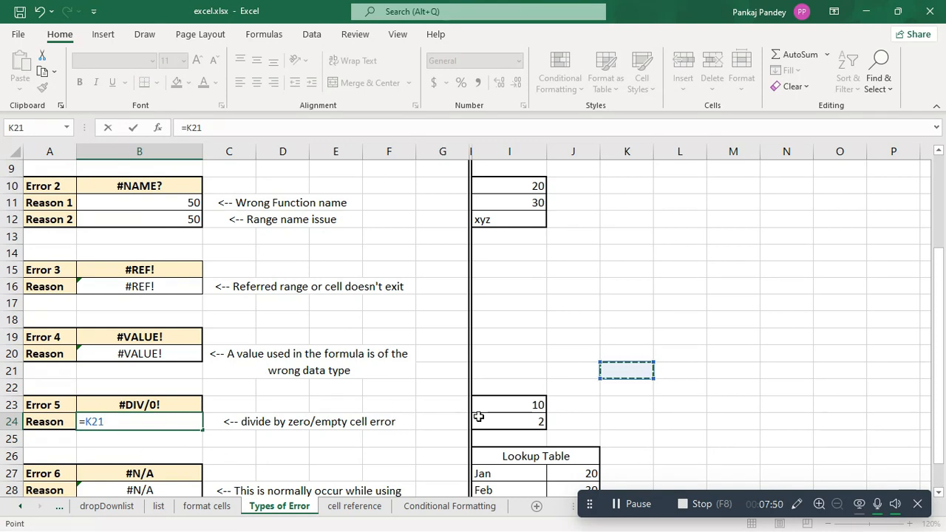
pyautogui.click(517, 406)
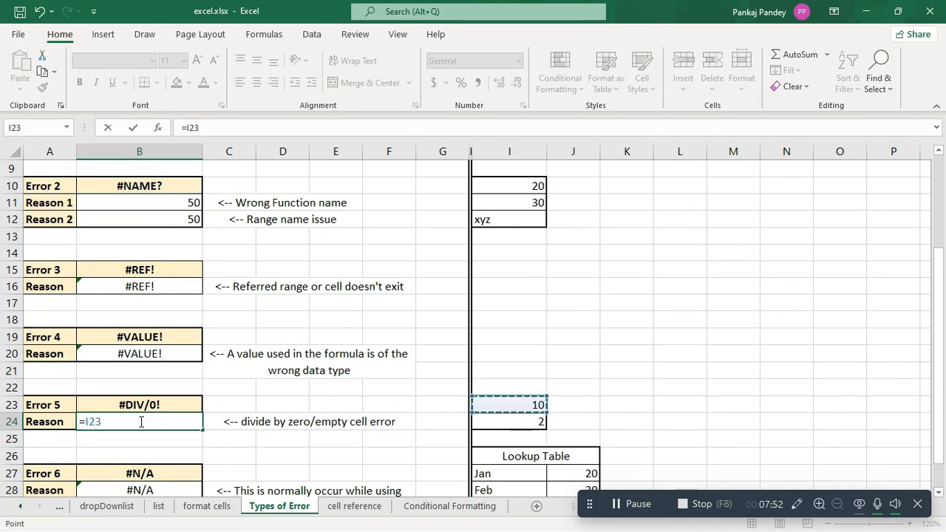
pyautogui.write('/')
pyautogui.click(626, 373)
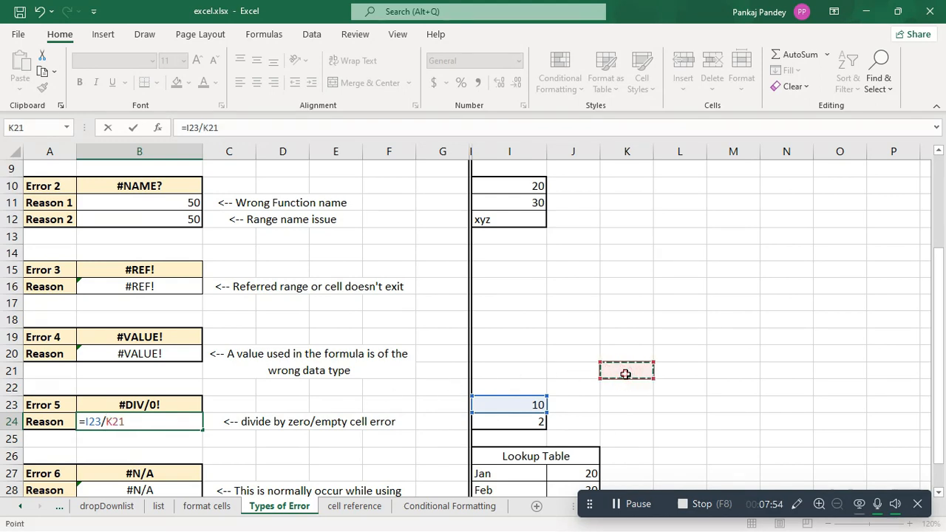
pyautogui.press('Return')
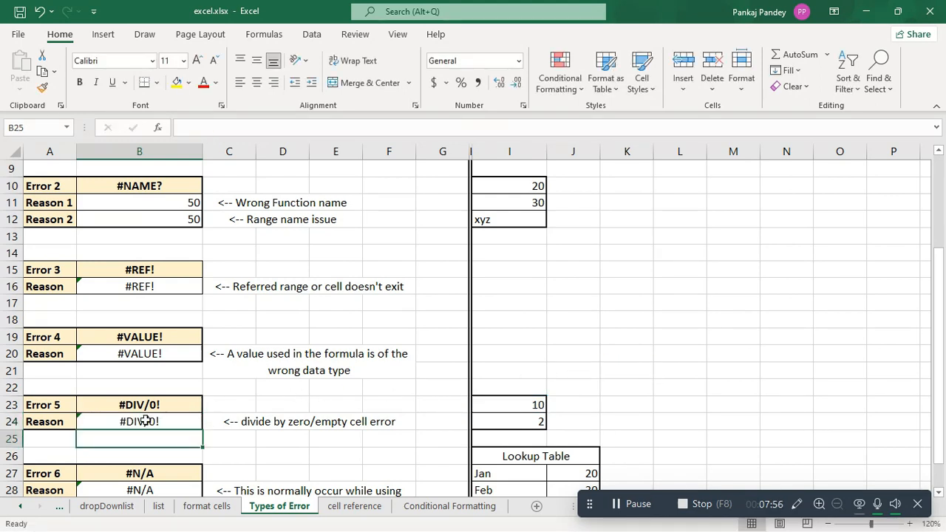
pyautogui.click(145, 422)
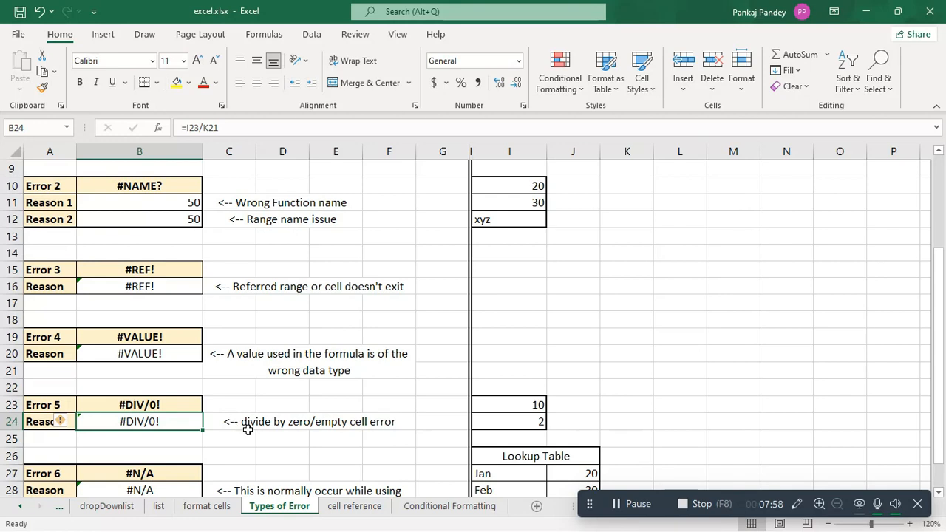
# Step: Set cell I24 to 0 as the zero divisor for the #DIV/0! example
pyautogui.click(532, 423)
pyautogui.write('0')
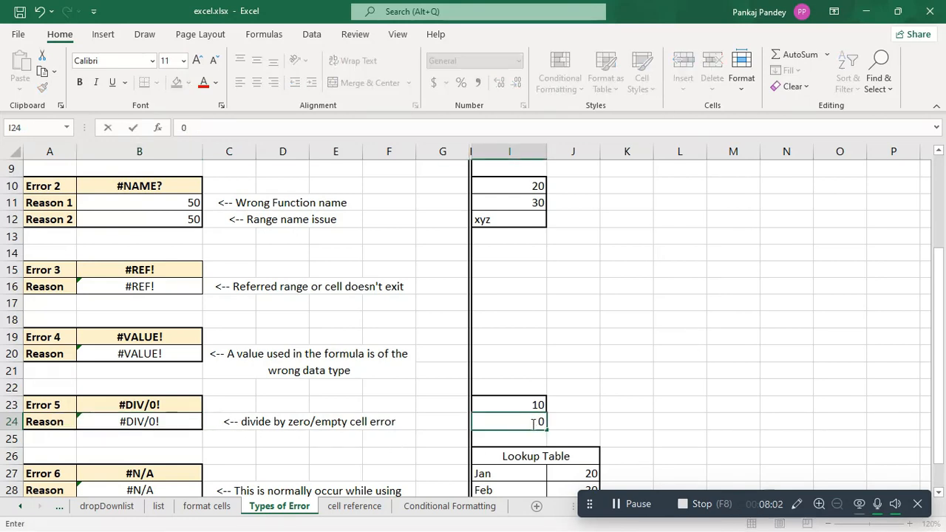
pyautogui.press('Return')
# Step: Replace the formula in B24 with =I23/I24 to divide by the zero cell
pyautogui.doubleClick(127, 422)
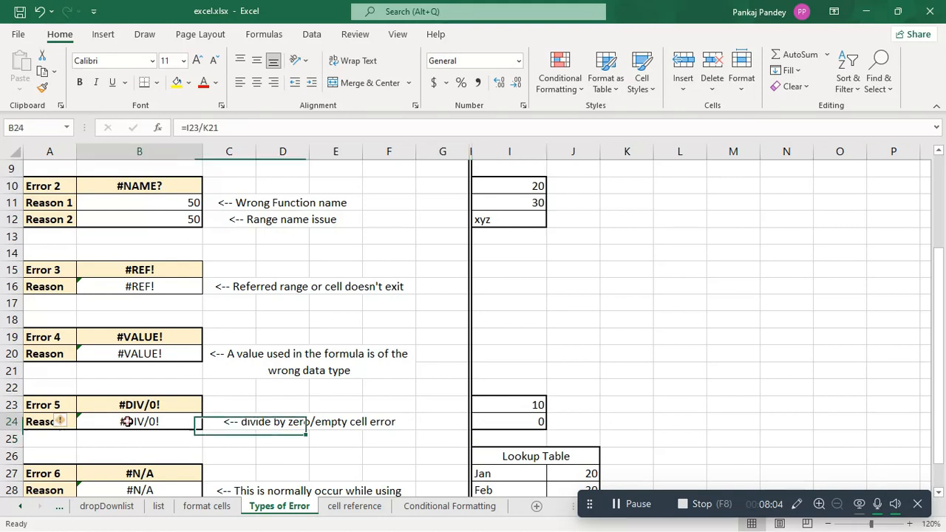
pyautogui.press('BackSpace')
pyautogui.press('BackSpace')
pyautogui.press('BackSpace')
pyautogui.press('BackSpace')
pyautogui.press('BackSpace')
pyautogui.press('BackSpace')
pyautogui.press('BackSpace')
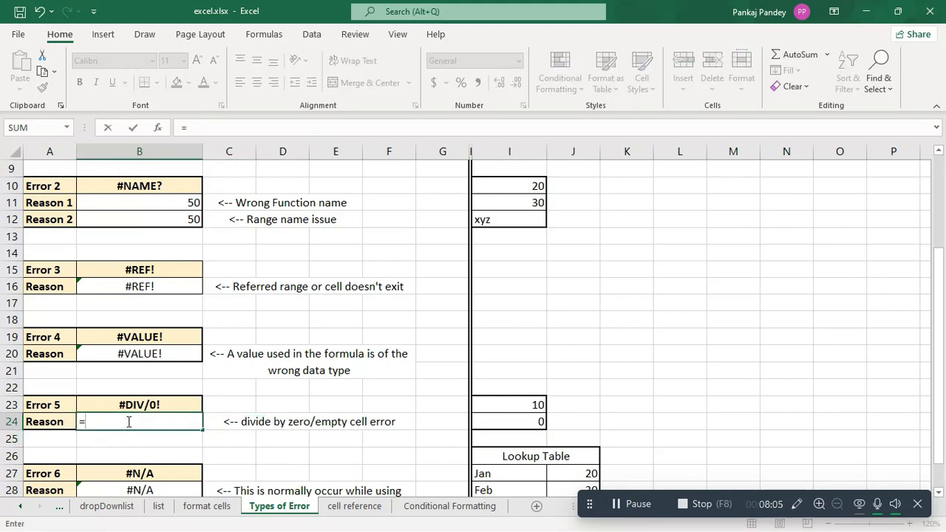
pyautogui.click(515, 404)
pyautogui.write('/')
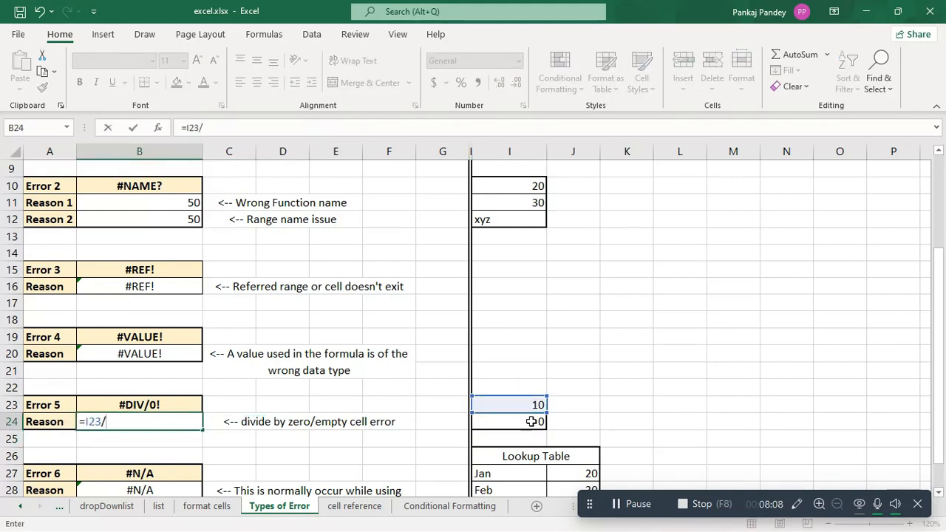
pyautogui.click(533, 422)
pyautogui.press('Return')
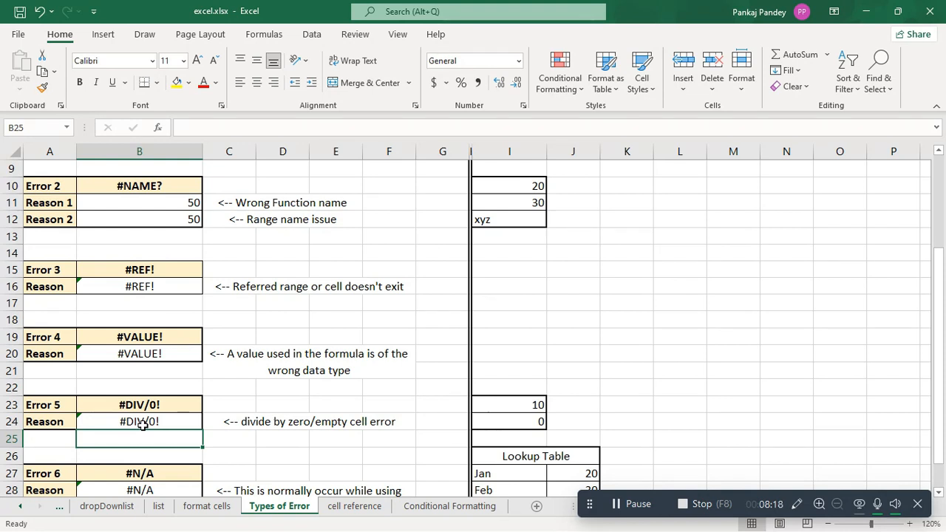
# Step: Examine the VLOOKUP formula in B28, its table range and column index arguments, and the lookup table for the #N/A example
pyautogui.scroll(-3, 142, 425)
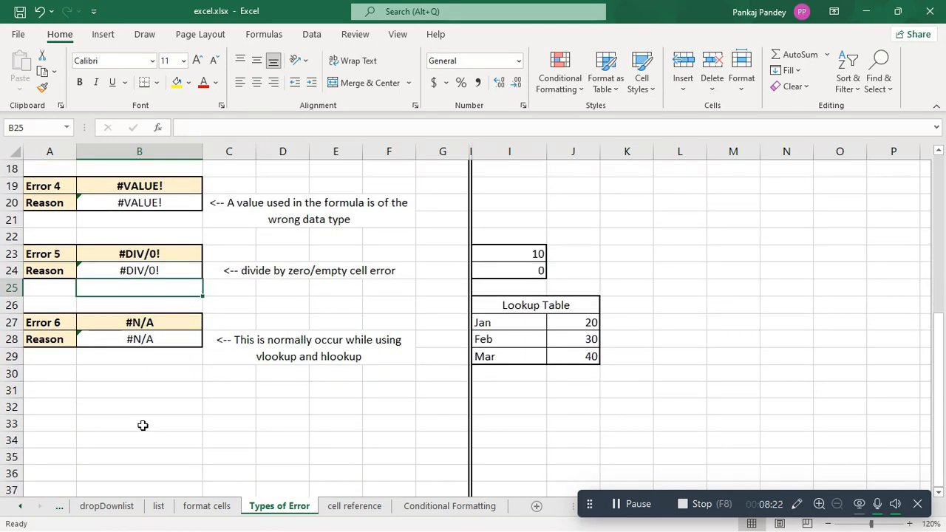
pyautogui.click(310, 424)
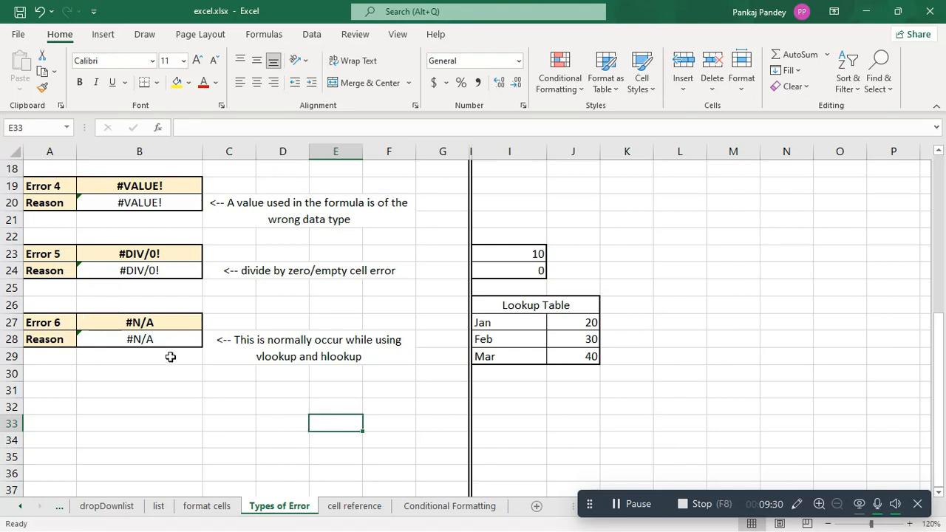
pyautogui.click(142, 339)
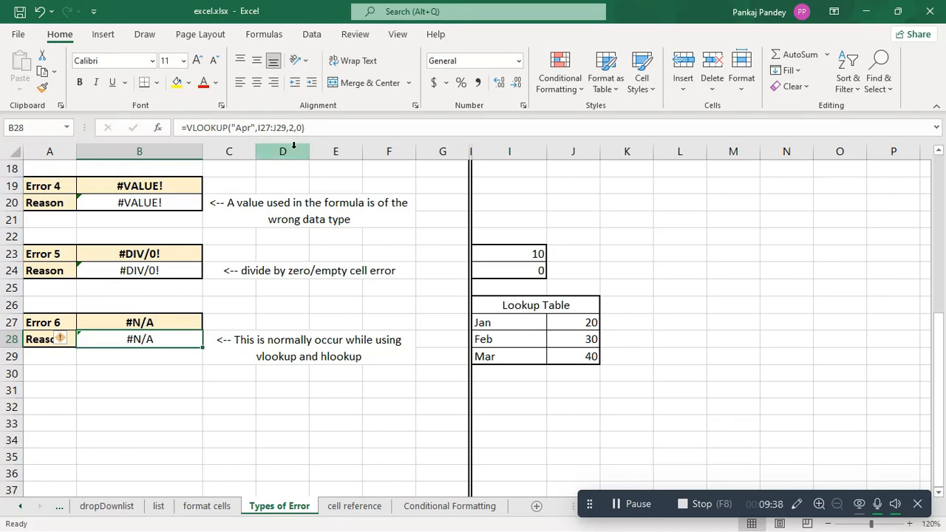
pyautogui.click(254, 129)
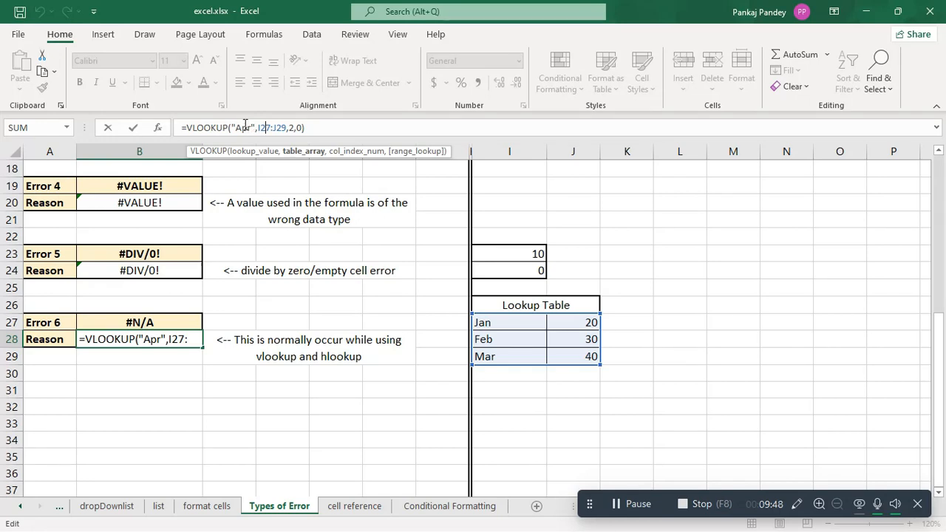
pyautogui.click(295, 127)
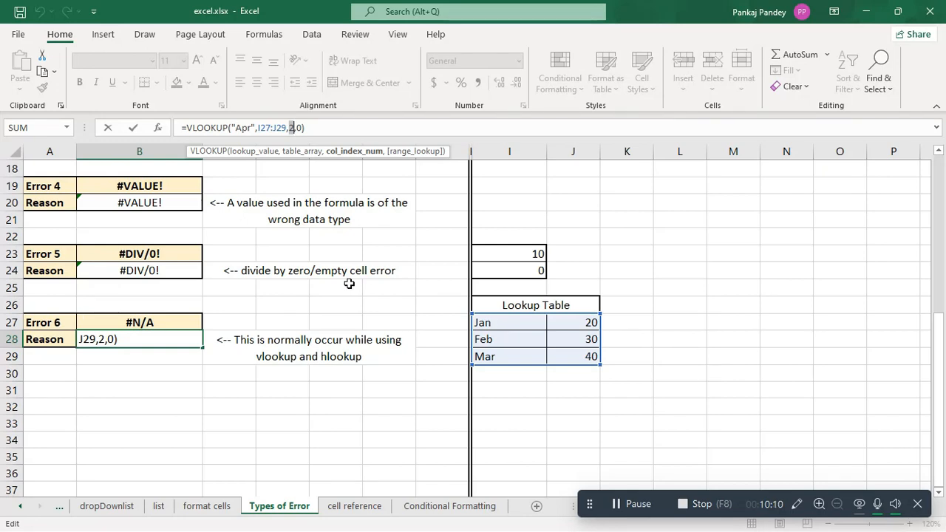
pyautogui.press('Return')
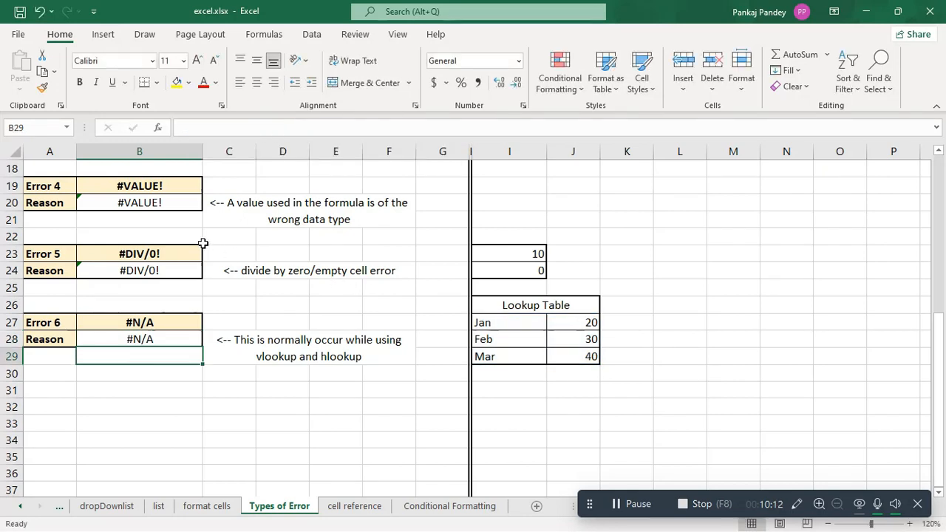
pyautogui.click(127, 342)
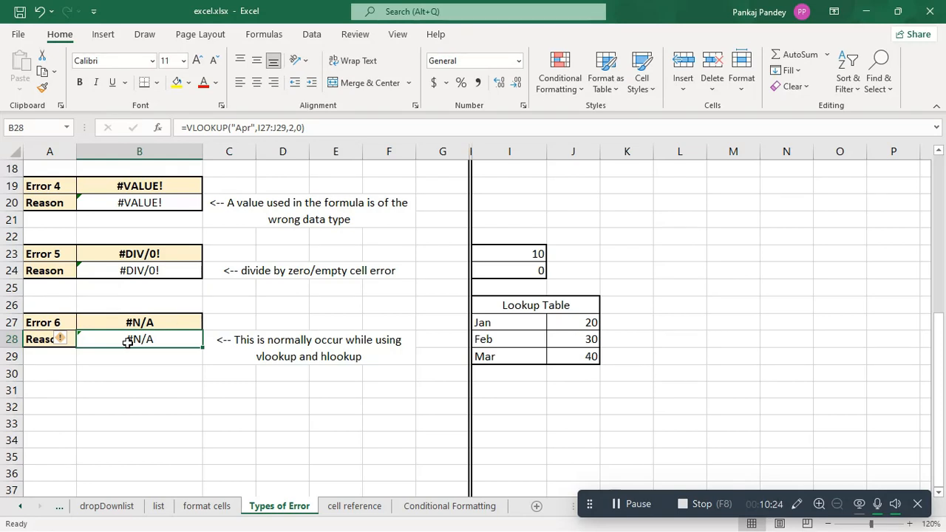
pyautogui.click(496, 375)
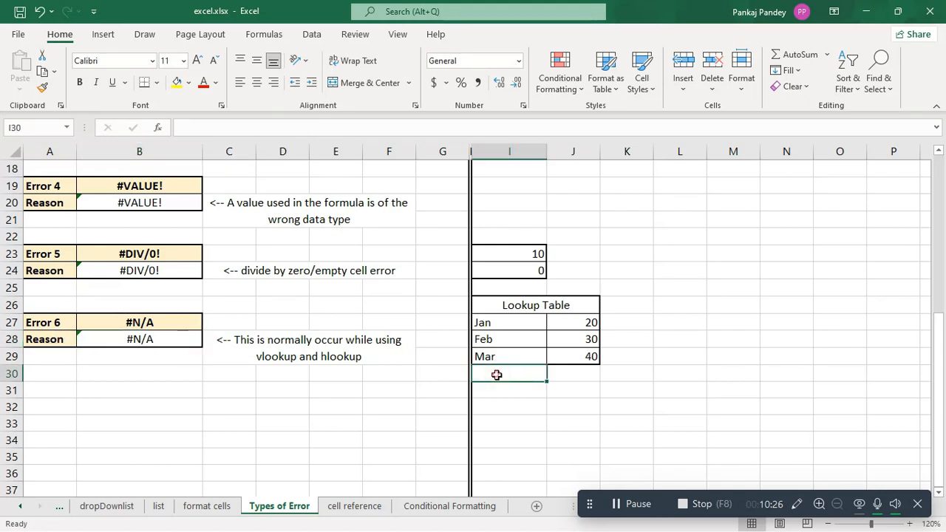
# Step: Change the lookup value of the VLOOKUP formula in B28 to "Feb" to test a month listed in the table
pyautogui.click(141, 339)
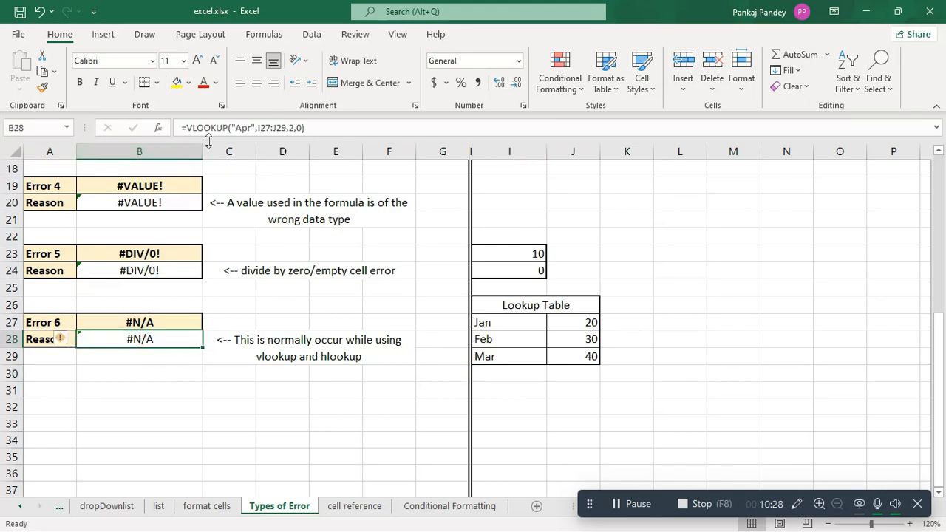
pyautogui.click(251, 127)
pyautogui.press('BackSpace')
pyautogui.press('BackSpace')
pyautogui.press('BackSpace')
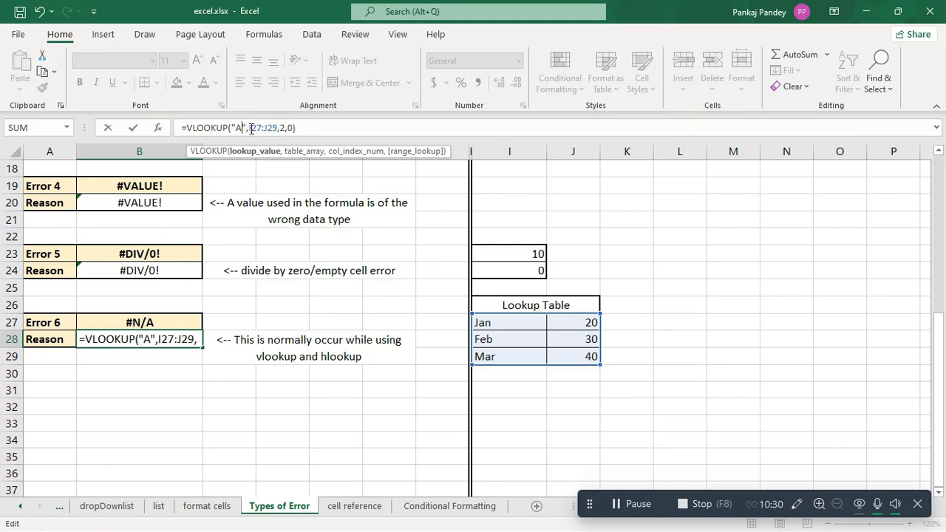
pyautogui.write('fEB')
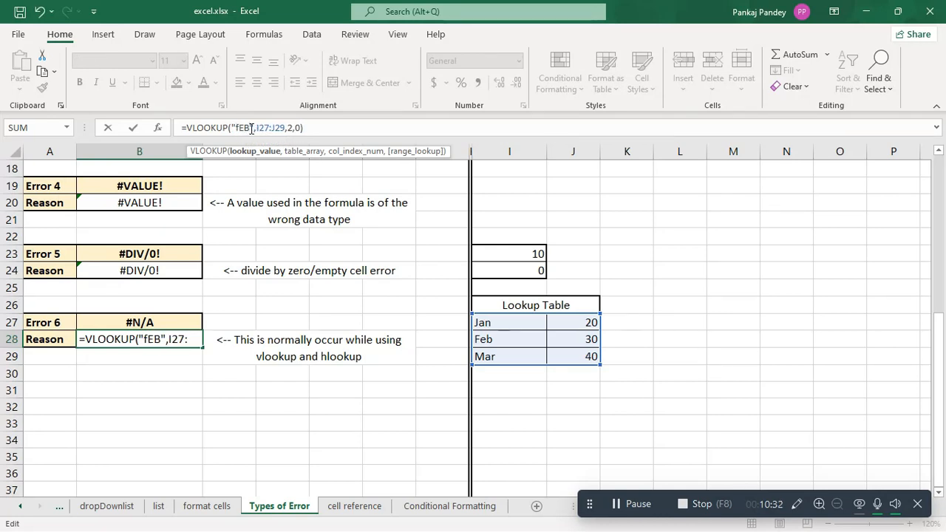
pyautogui.press('BackSpace')
pyautogui.press('BackSpace')
pyautogui.press('BackSpace')
pyautogui.write('Feb')
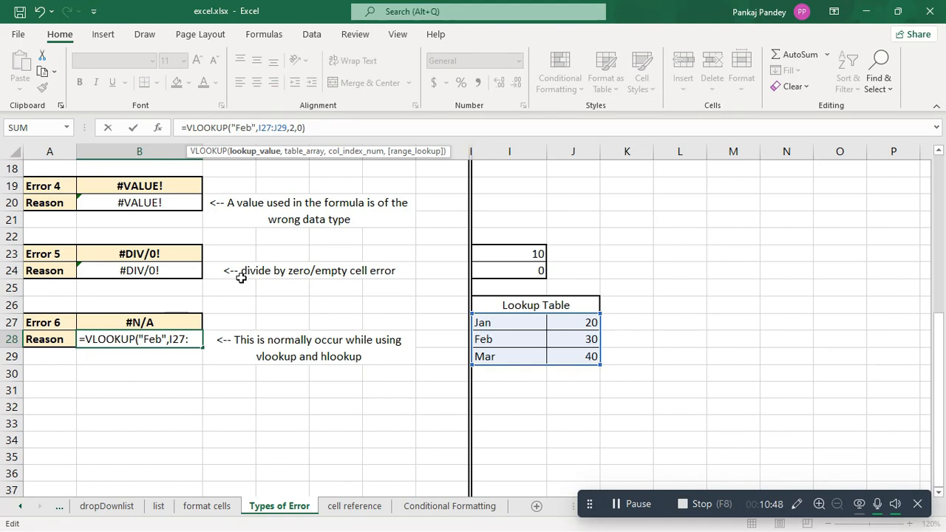
pyautogui.hotkey('ctrl', 'Return')
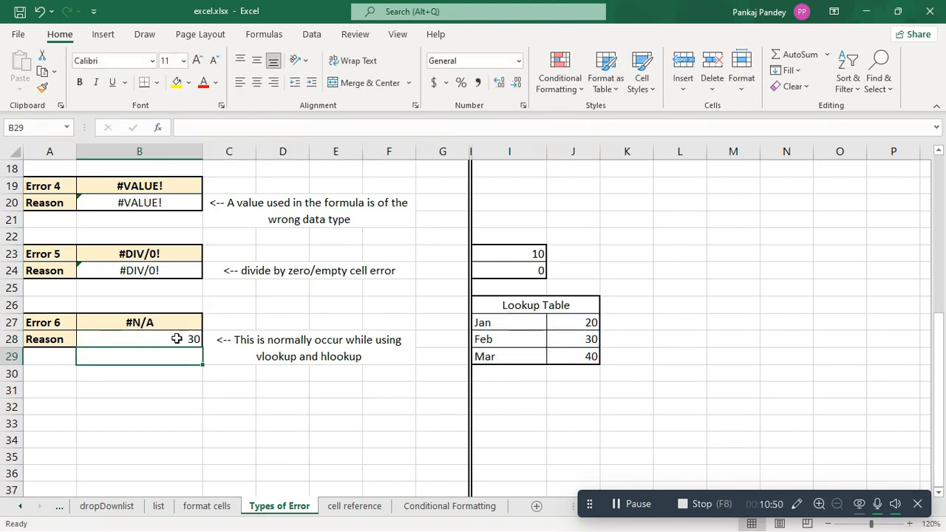
# Step: Set the lookup value of the VLOOKUP formula in B28 back to "Apr", a month missing from the lookup table
pyautogui.click(174, 339)
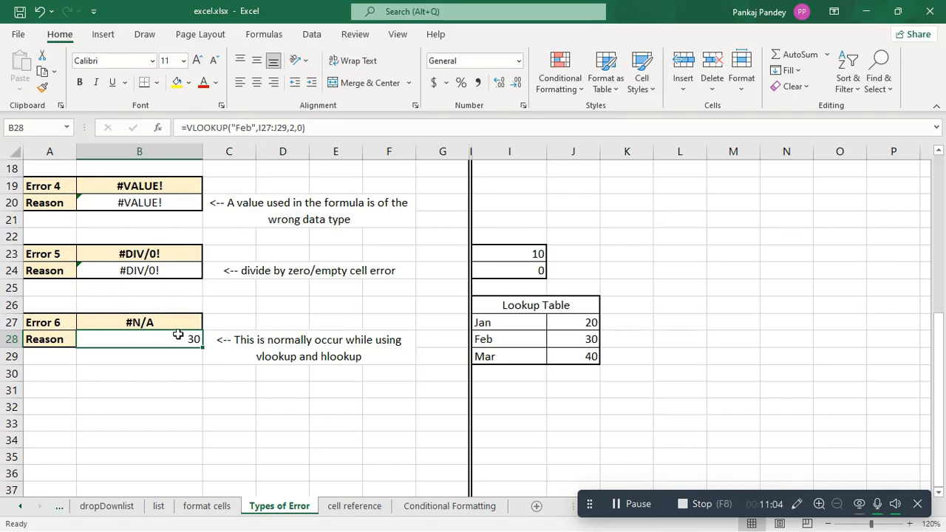
pyautogui.click(252, 127)
pyautogui.press('BackSpace')
pyautogui.press('BackSpace')
pyautogui.press('BackSpace')
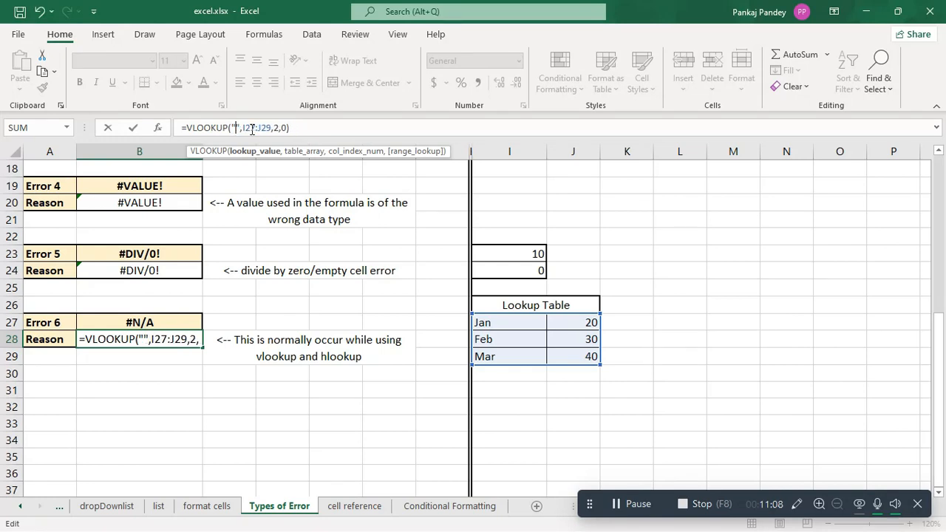
pyautogui.write('Ap')
pyautogui.write('r')
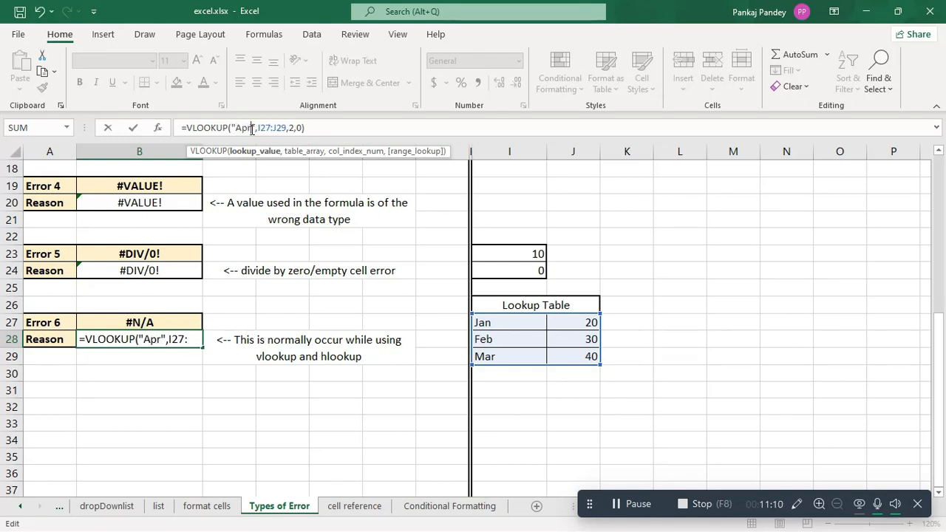
pyautogui.press('Return')
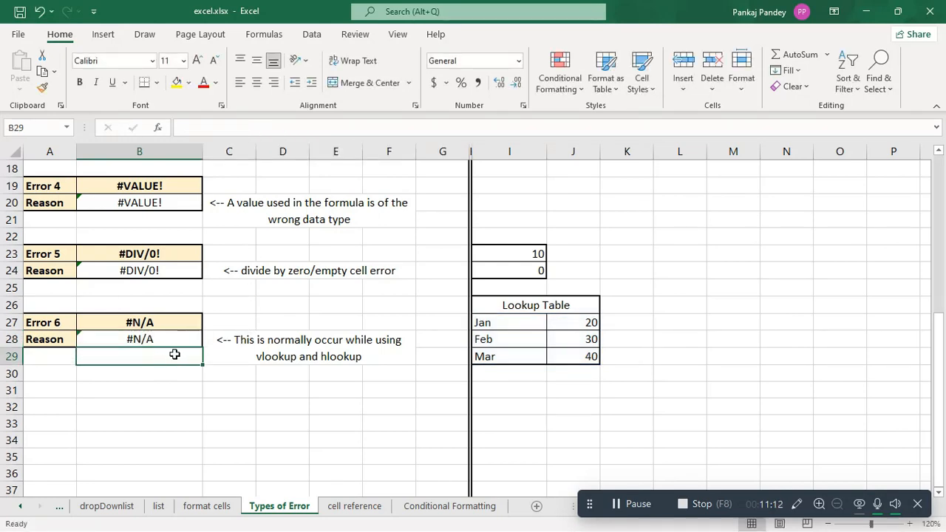